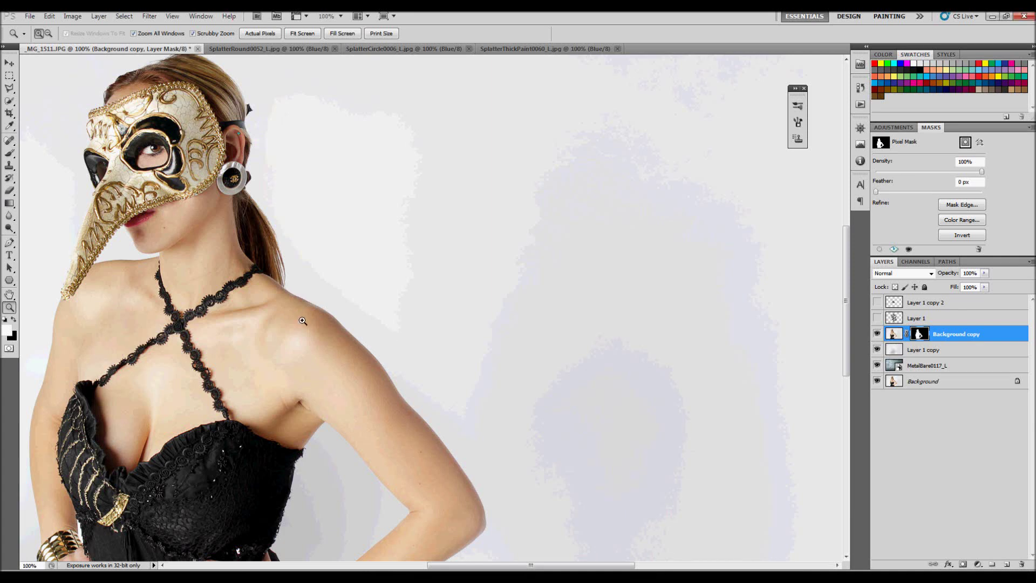
- Show Layer 1's black-and-white shards and start a black text note on the canvas
{"action": "left_click", "coordinate": [877, 318]}
{"action": "key", "text": "t"}
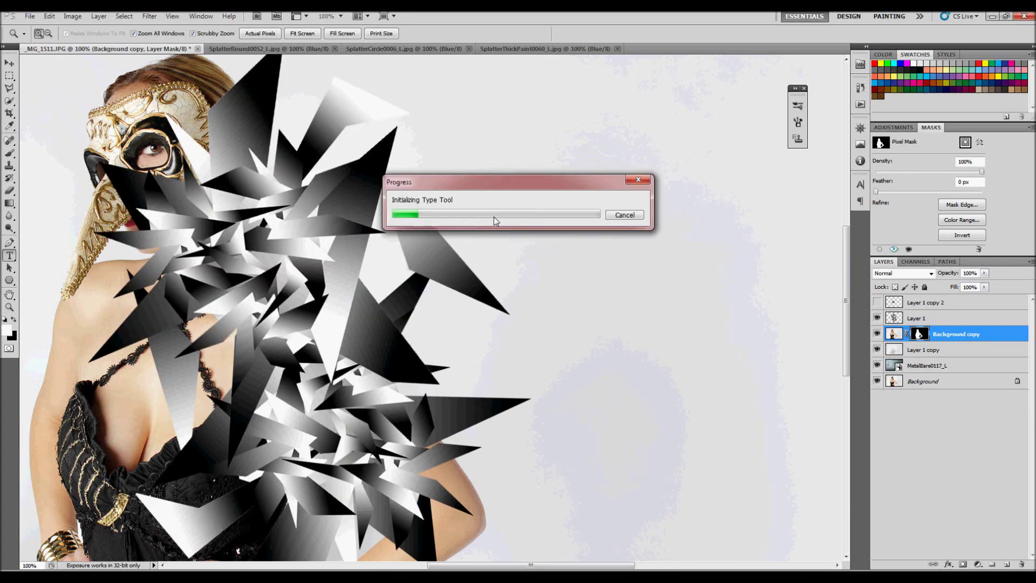
{"action": "left_click", "coordinate": [477, 178]}
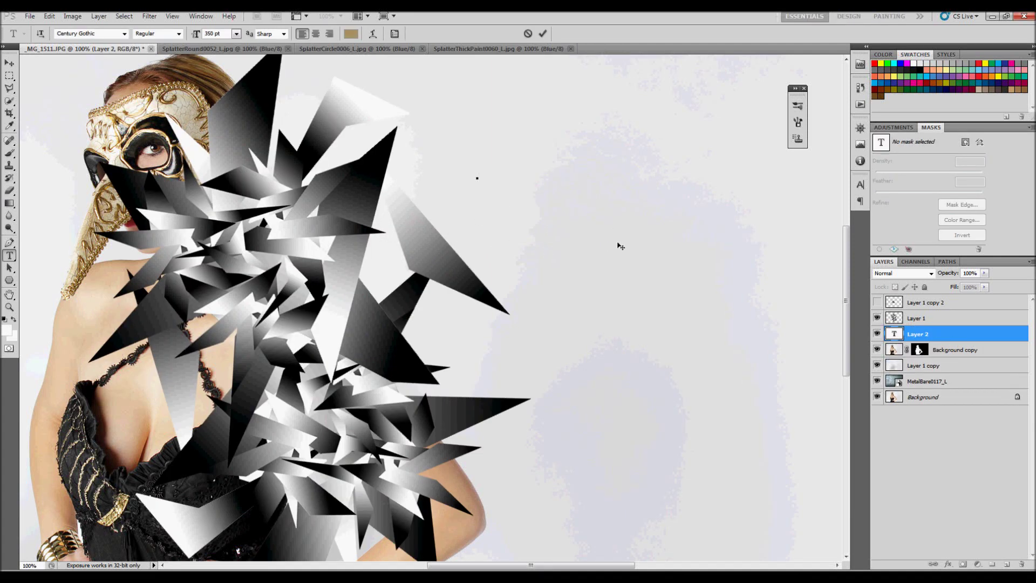
{"action": "left_click", "coordinate": [351, 34]}
{"action": "left_click", "coordinate": [571, 242]}
{"action": "left_click", "coordinate": [819, 95]}
- Type 'made' at 72 pt, commit it, then delete the temporary type layer
{"action": "type", "text": "made"}
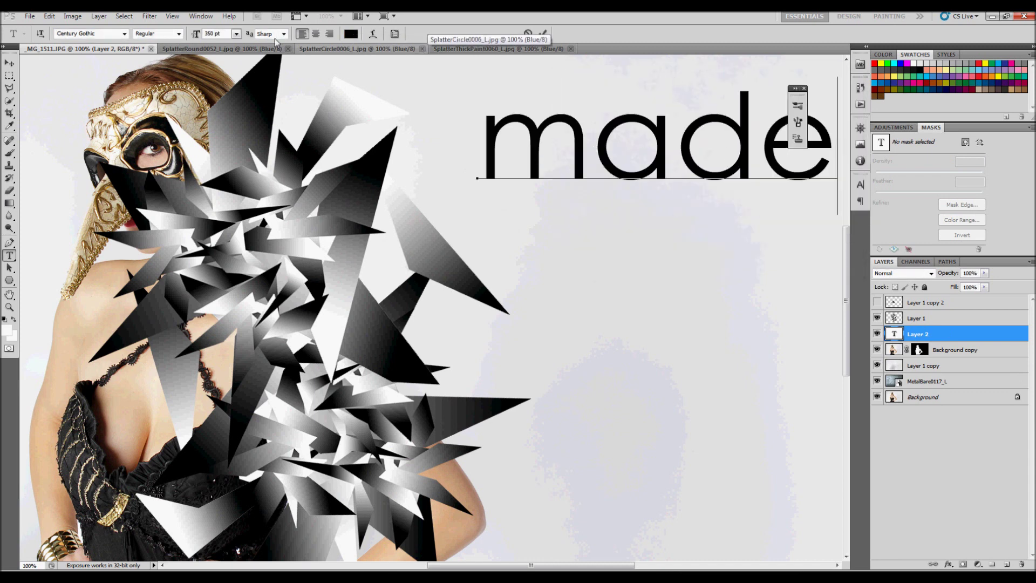
{"action": "key", "text": "ctrl+a"}
{"action": "left_click", "coordinate": [236, 33]}
{"action": "left_click", "coordinate": [231, 211]}
{"action": "left_click", "coordinate": [560, 173]}
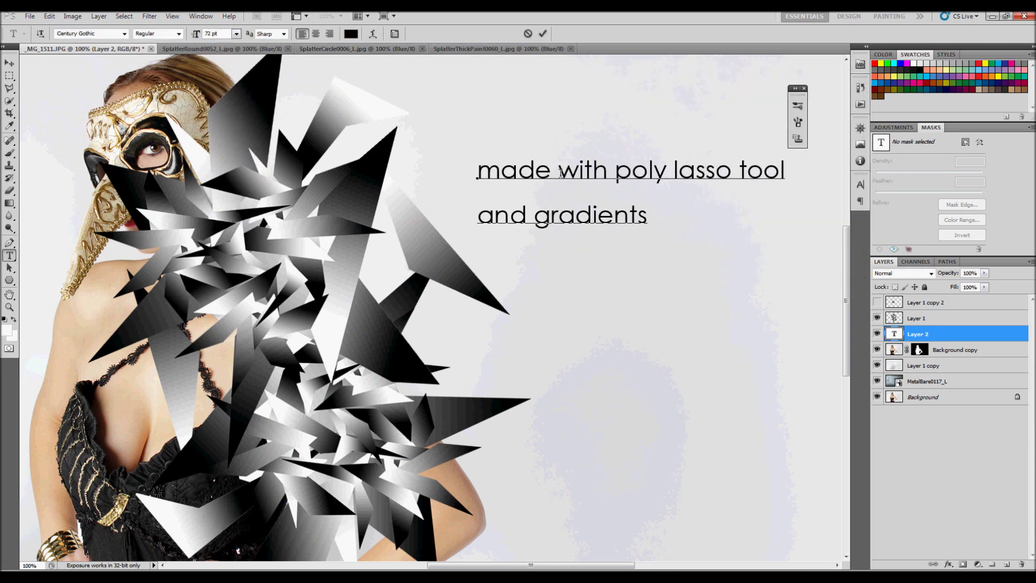
{"action": "left_click", "coordinate": [985, 340]}
{"action": "left_click", "coordinate": [920, 349]}
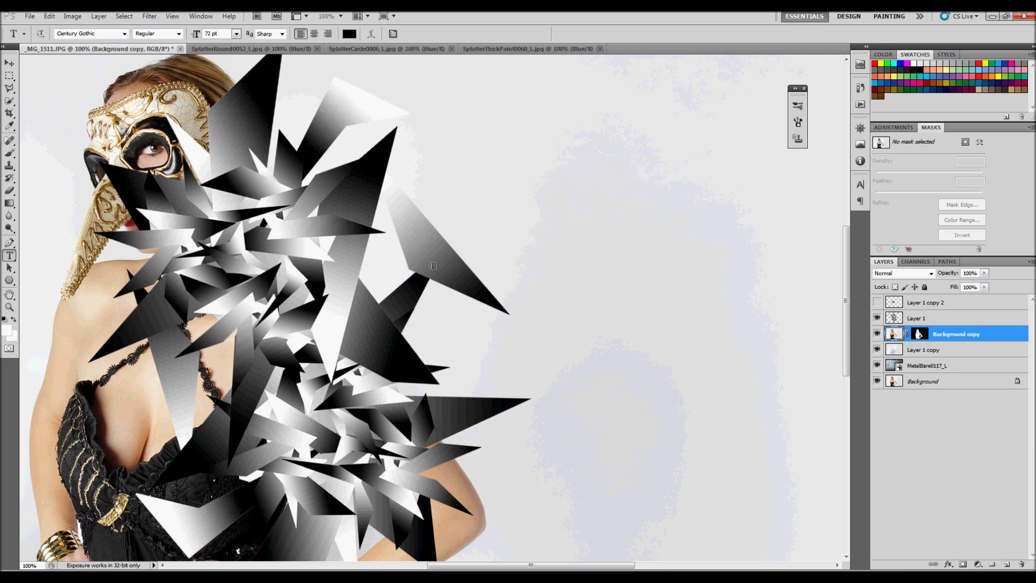
- Zoom out, move the shard cluster down-left and rotate it about -9°
{"action": "key", "text": "z"}
{"action": "left_click", "coordinate": [412, 306], "text": "alt"}
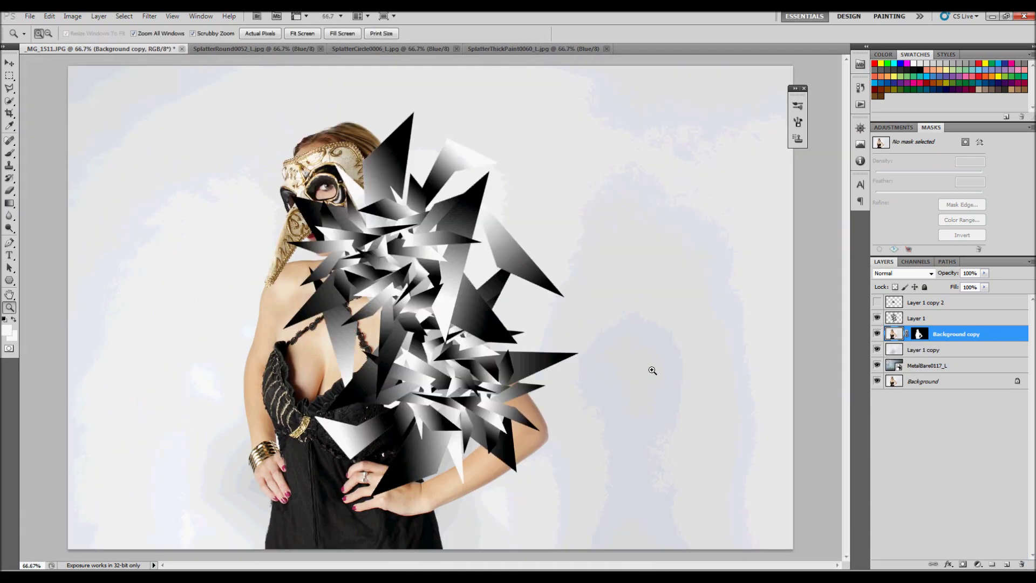
{"action": "key", "text": "v"}
{"action": "key", "text": "alt+bracketright"}
{"action": "mouse_move", "coordinate": [644, 329]}
{"action": "left_mouse_down"}
{"action": "mouse_move", "coordinate": [593, 395]}
{"action": "mouse_move", "coordinate": [624, 391]}
{"action": "mouse_move", "coordinate": [625, 374]}
{"action": "mouse_move", "coordinate": [591, 436]}
{"action": "left_mouse_up"}
{"action": "key", "text": "ctrl+t"}
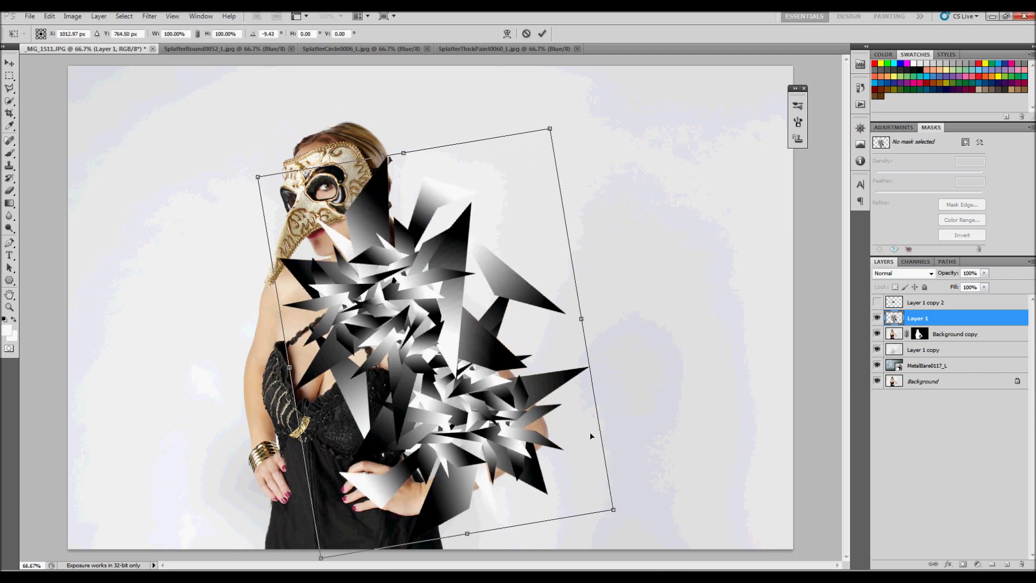
{"action": "key", "text": "Return"}
- Add an empty layer below the shards, hide Layer 1, and delete the empty layer
{"action": "key", "text": "ctrl+shift+alt+n"}
{"action": "key", "text": "ctrl+bracketleft"}
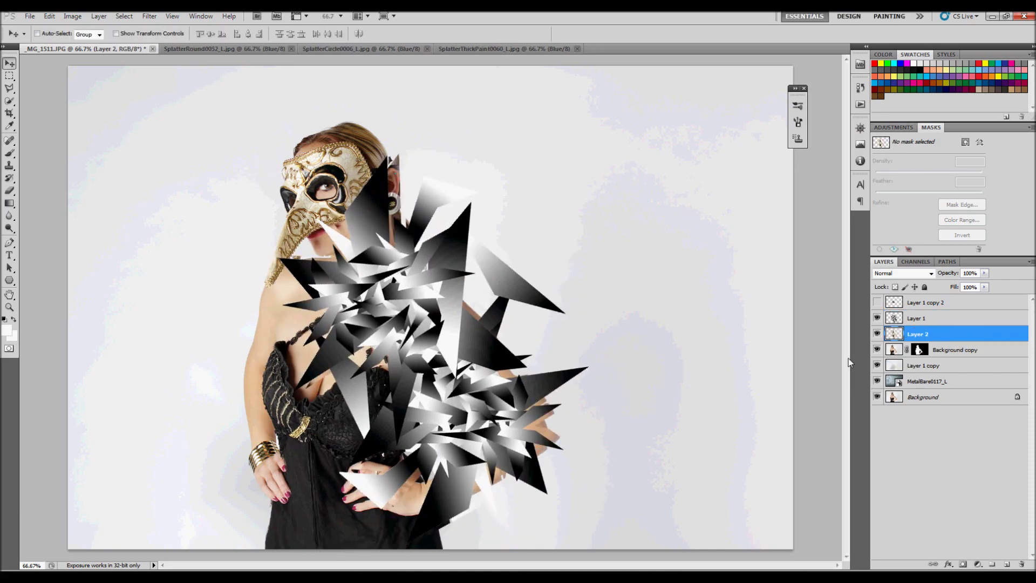
{"action": "left_click", "coordinate": [877, 318]}
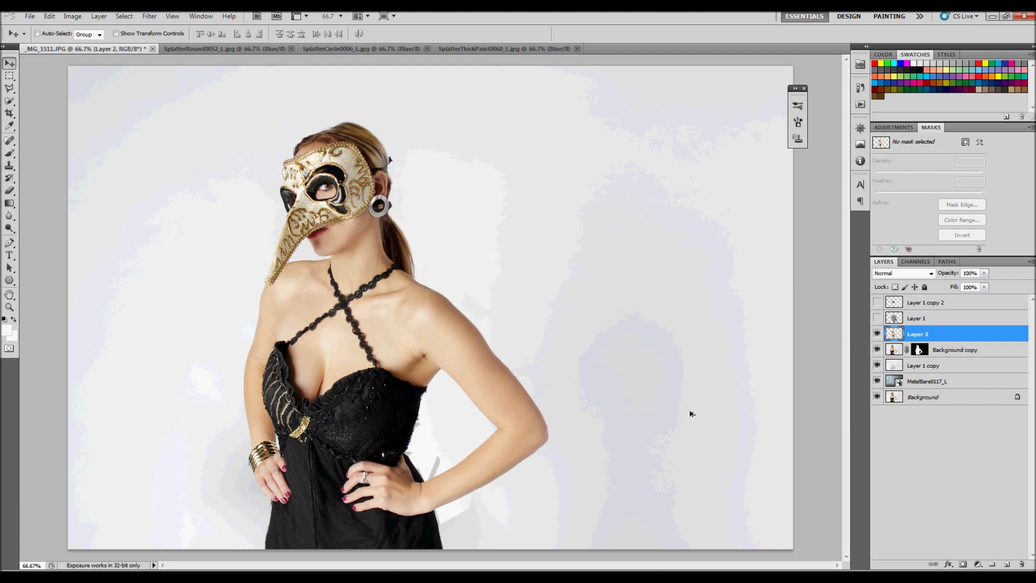
{"action": "left_click_drag", "start_coordinate": [995, 507], "coordinate": [1022, 564]}
- Make a Color Range selection of the shard layer, then undo the attempt
{"action": "left_click", "coordinate": [877, 318]}
{"action": "left_click", "coordinate": [918, 318]}
{"action": "left_click", "coordinate": [877, 318], "text": "alt"}
{"action": "left_click", "coordinate": [124, 16]}
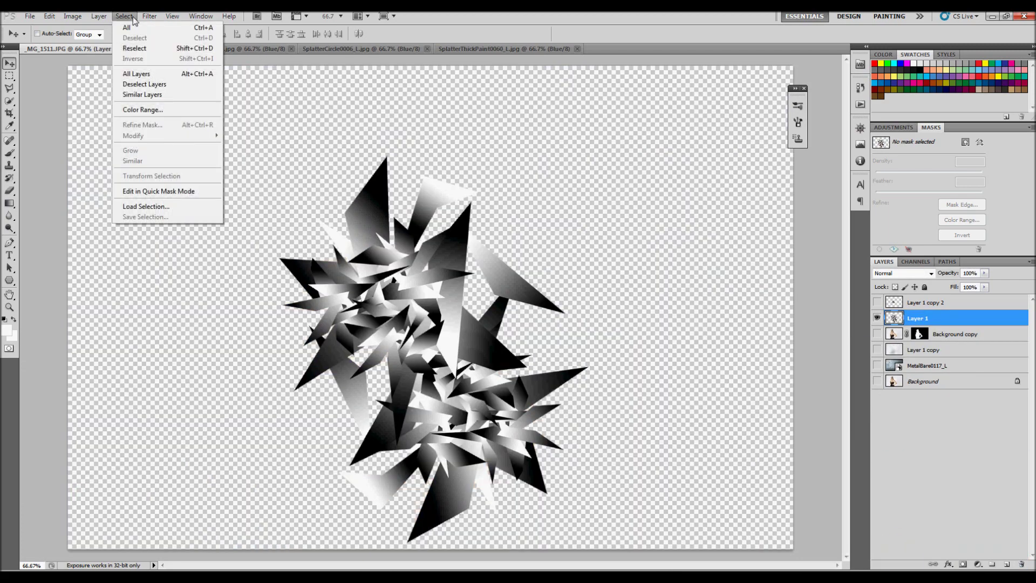
{"action": "left_click", "coordinate": [135, 102]}
{"action": "left_click", "coordinate": [798, 167]}
{"action": "key", "text": "ctrl+alt+z"}
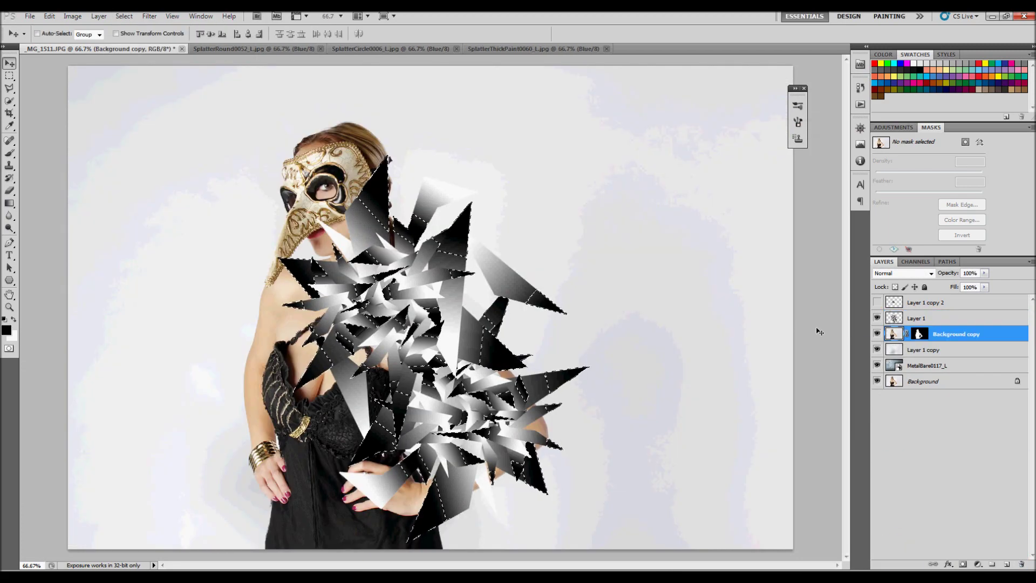
{"action": "key", "text": "ctrl+alt+z"}
{"action": "key", "text": "ctrl+alt+z"}
{"action": "key", "text": "ctrl+z"}
{"action": "key", "text": "ctrl+z"}
{"action": "key", "text": "ctrl+z"}
- Reselect the shards by Color Range, copy the skin to a new layer, and mask Layer 3
{"action": "left_click", "coordinate": [877, 317]}
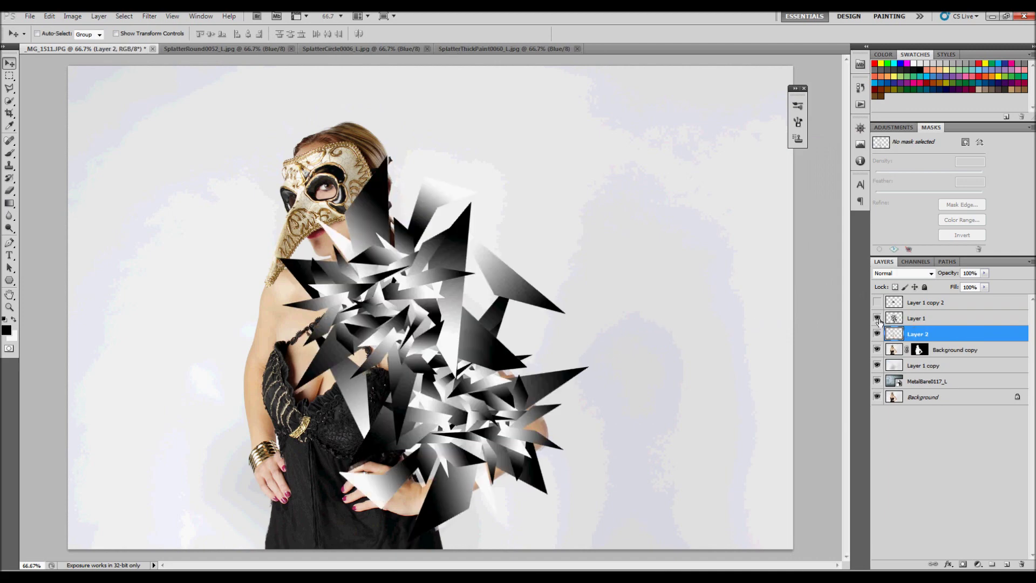
{"action": "left_click", "coordinate": [124, 16]}
{"action": "left_click", "coordinate": [135, 102]}
{"action": "key", "text": "Return"}
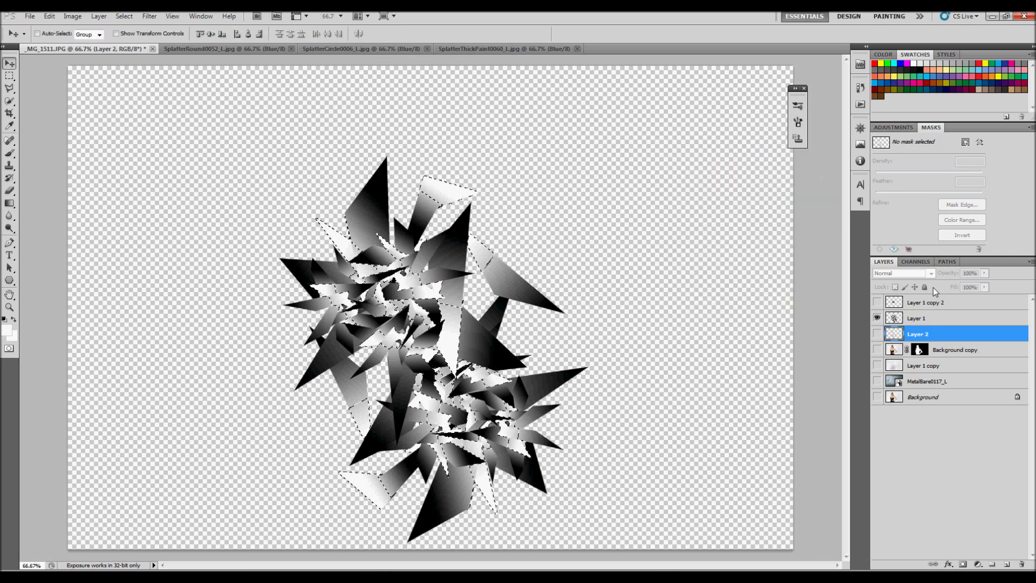
{"action": "left_click", "coordinate": [877, 318], "text": "alt"}
{"action": "key", "text": "ctrl+shift+alt+n"}
{"action": "left_click", "coordinate": [877, 318]}
{"action": "key", "text": "v"}
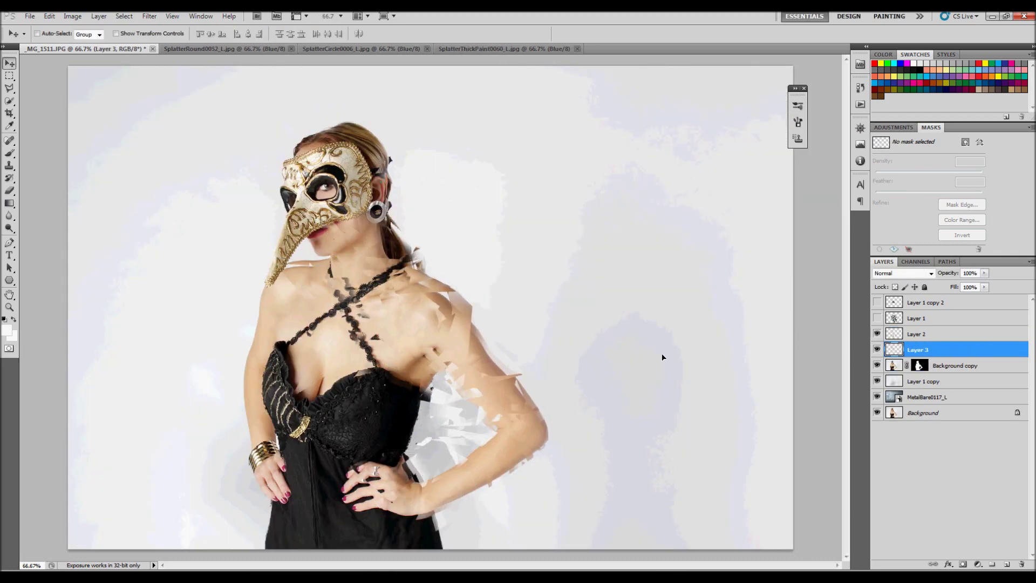
{"action": "left_click", "coordinate": [963, 564]}
{"action": "key", "text": "b"}
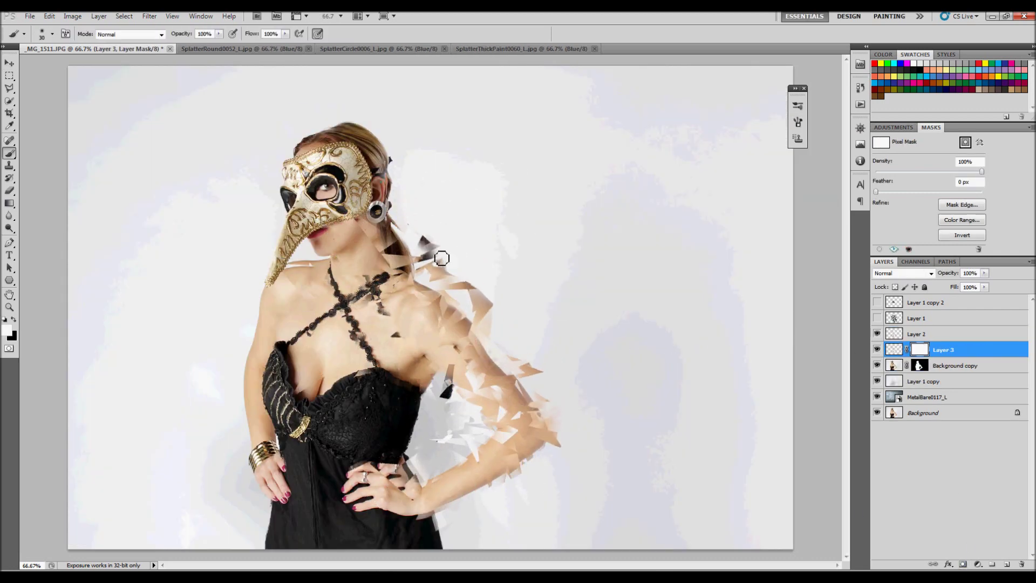
- Show the chest shard copy and select its shards with Color Range
{"action": "left_click", "coordinate": [895, 302]}
{"action": "left_click", "coordinate": [124, 16]}
{"action": "left_click", "coordinate": [146, 108]}
{"action": "left_click", "coordinate": [799, 151]}
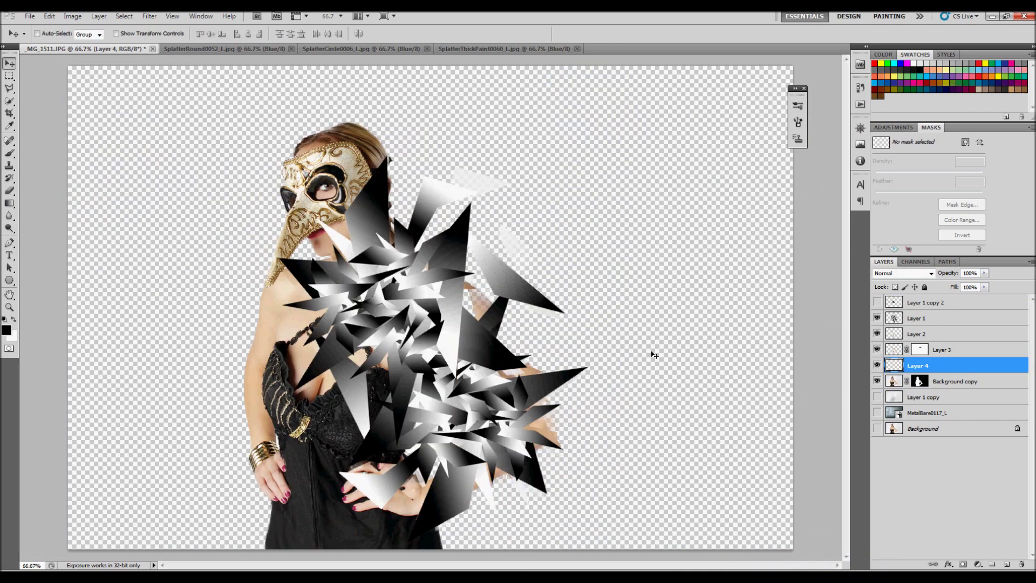
- Show the backdrop layer and nudge the shoulder fragments on Layer 4 down-left
{"action": "left_click", "coordinate": [877, 397]}
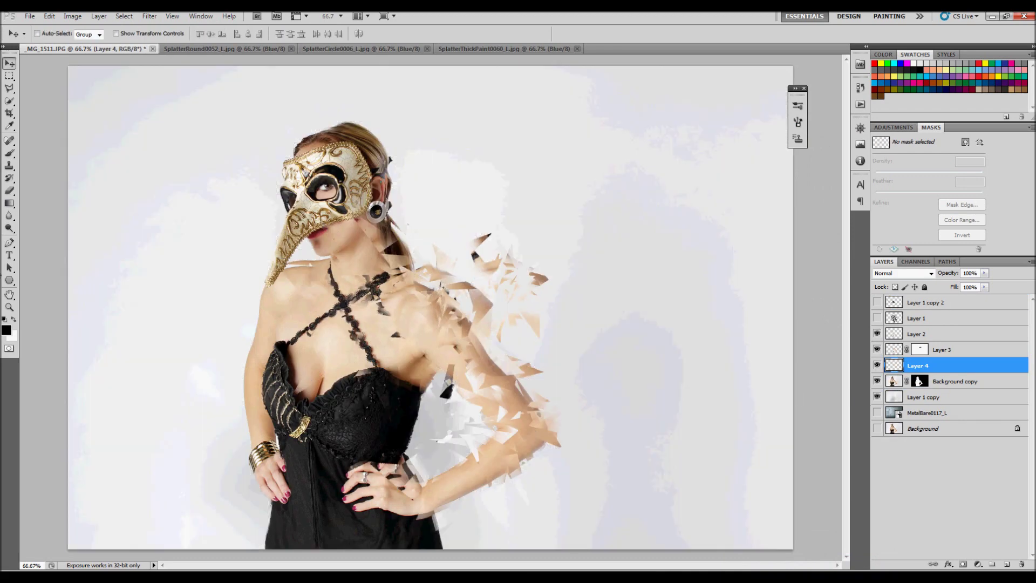
{"action": "left_click_drag", "start_coordinate": [522, 337], "coordinate": [539, 320]}
{"action": "key", "text": "shift+Left"}
{"action": "key", "text": "shift+Left"}
{"action": "key", "text": "shift+Down"}
{"action": "key", "text": "shift+Down"}
{"action": "key", "text": "shift+Down"}
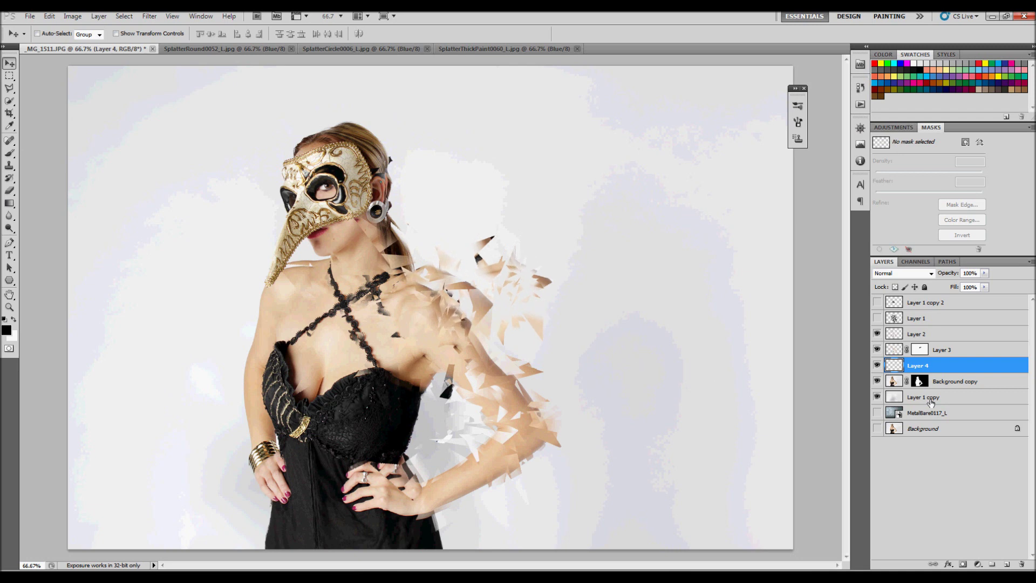
- Rotate the chest shard copy and shift it right with Free Transform
{"action": "left_click", "coordinate": [877, 302]}
{"action": "key", "text": "ctrl+t"}
{"action": "key", "text": "Escape"}
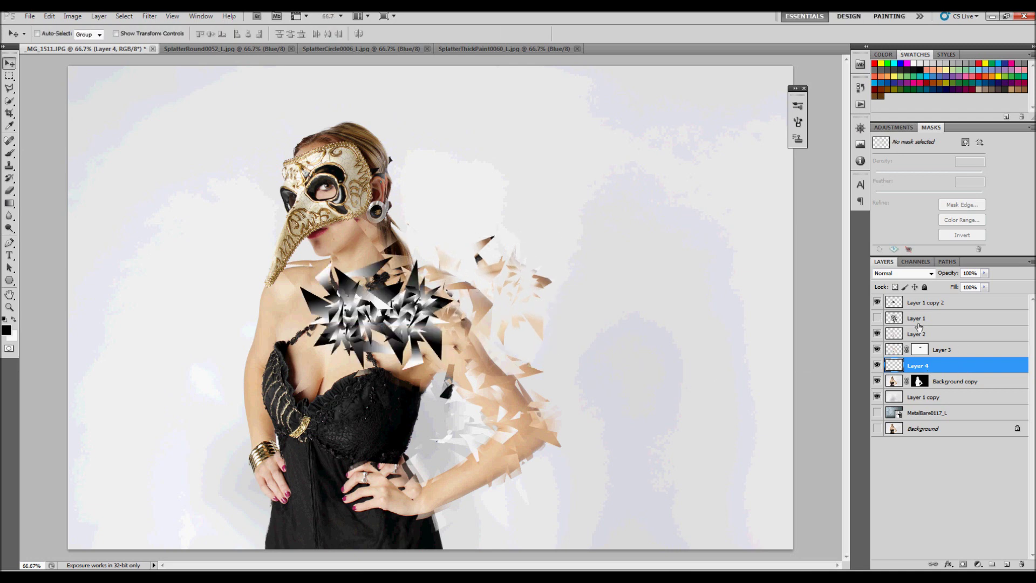
{"action": "left_click", "coordinate": [928, 303]}
{"action": "key", "text": "ctrl+t"}
{"action": "left_click_drag", "start_coordinate": [537, 372], "coordinate": [491, 368]}
{"action": "key", "text": "Return"}
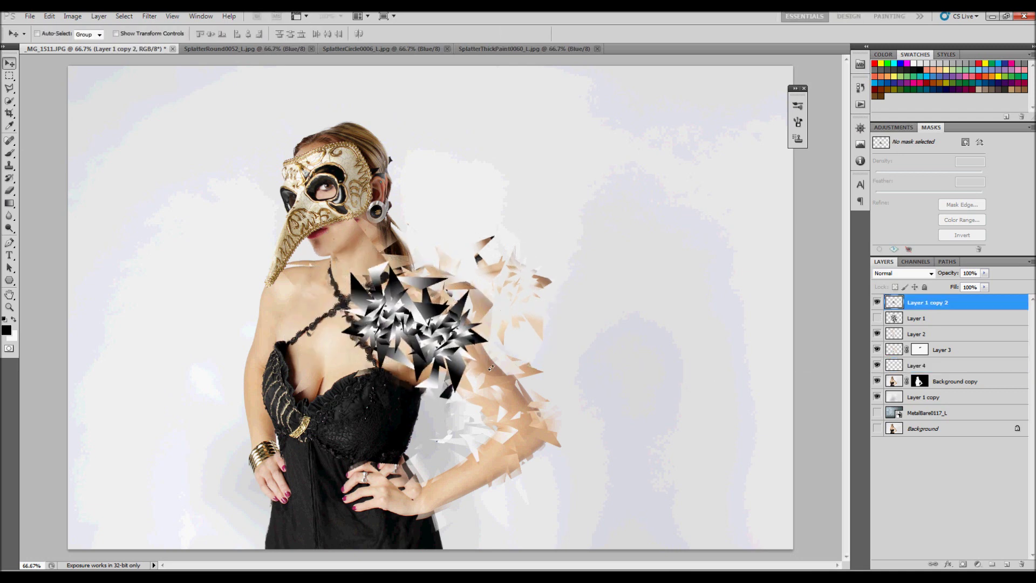
- Color Range the chest shards and transform the new Layer 5 skin pieces
{"action": "left_click", "coordinate": [125, 16]}
{"action": "left_click", "coordinate": [143, 110]}
{"action": "left_click", "coordinate": [796, 175]}
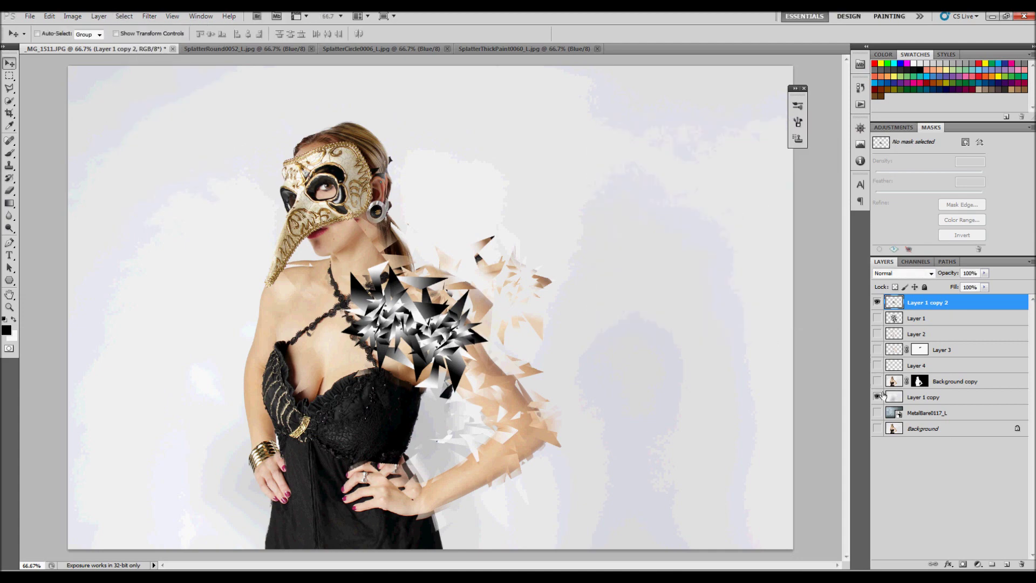
{"action": "left_click", "coordinate": [877, 302], "text": "alt"}
{"action": "left_click", "coordinate": [124, 16]}
{"action": "left_click", "coordinate": [141, 109]}
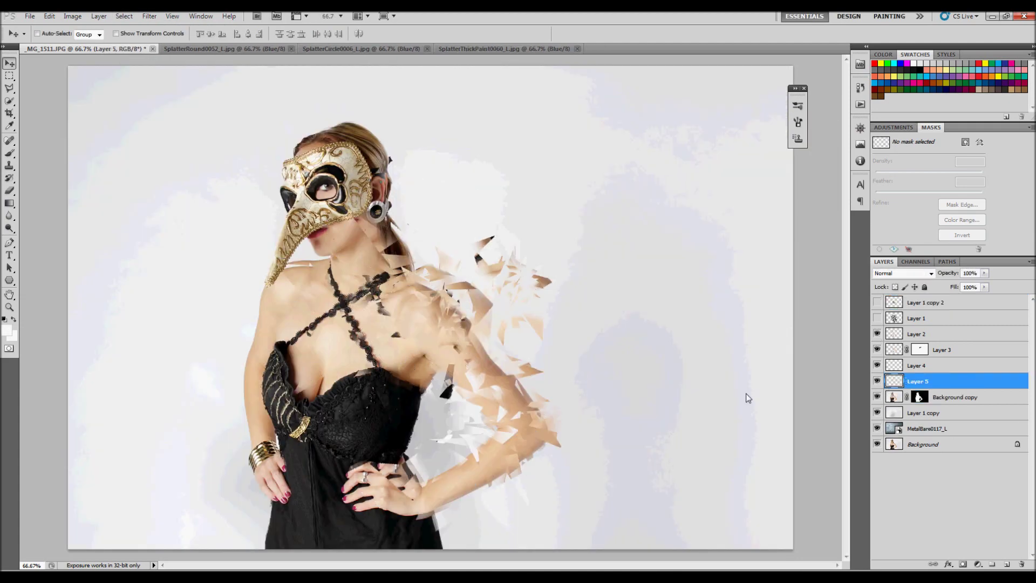
{"action": "key", "text": "ctrl+t"}
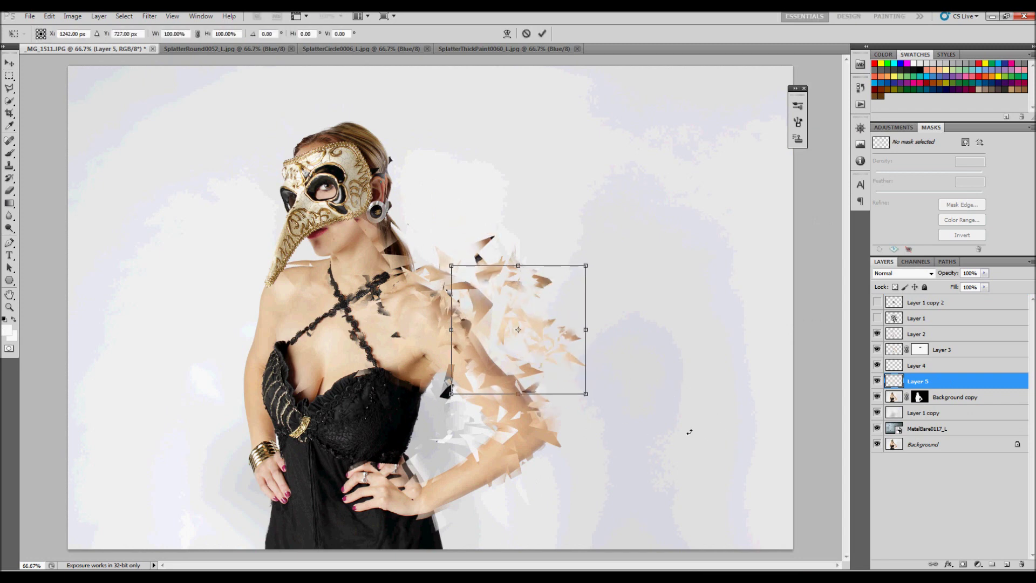
{"action": "key", "text": "Return"}
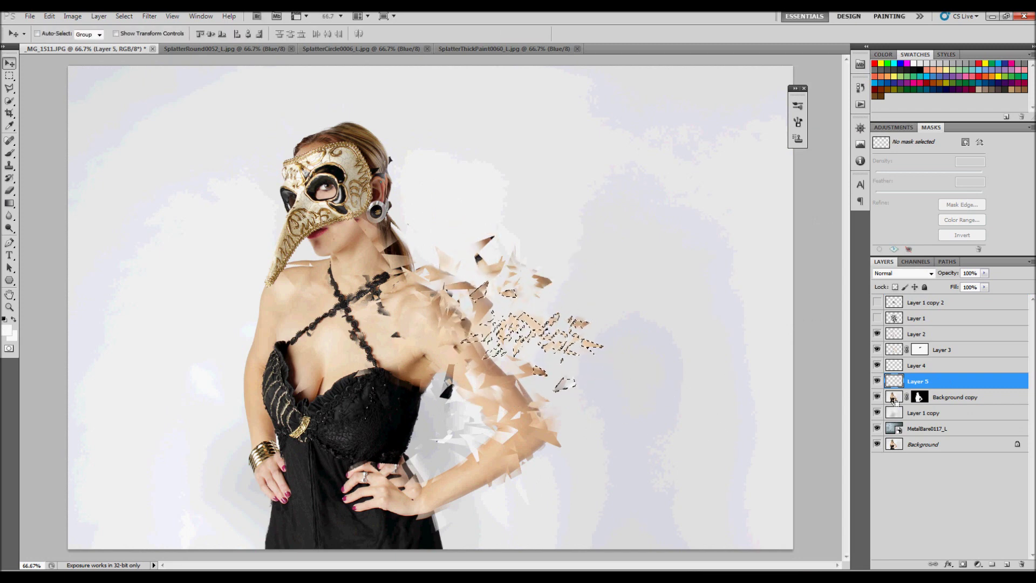
{"action": "left_click", "coordinate": [920, 397], "text": "alt"}
- Transform the shard selection and paint black on Background copy's mask to cut the shoulder
{"action": "left_click", "coordinate": [134, 18]}
{"action": "left_click", "coordinate": [134, 174]}
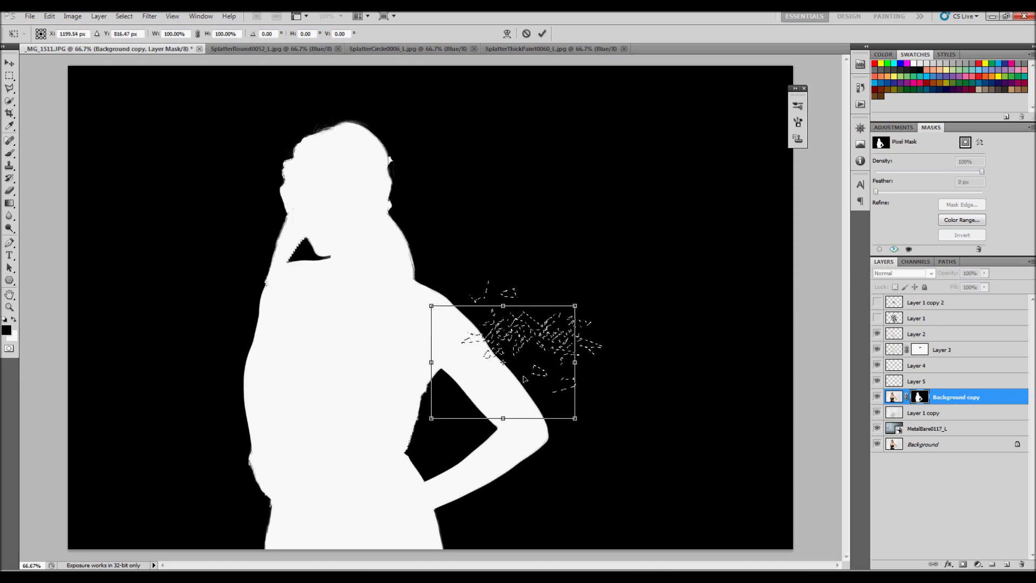
{"action": "key", "text": "Return"}
{"action": "key", "text": "b"}
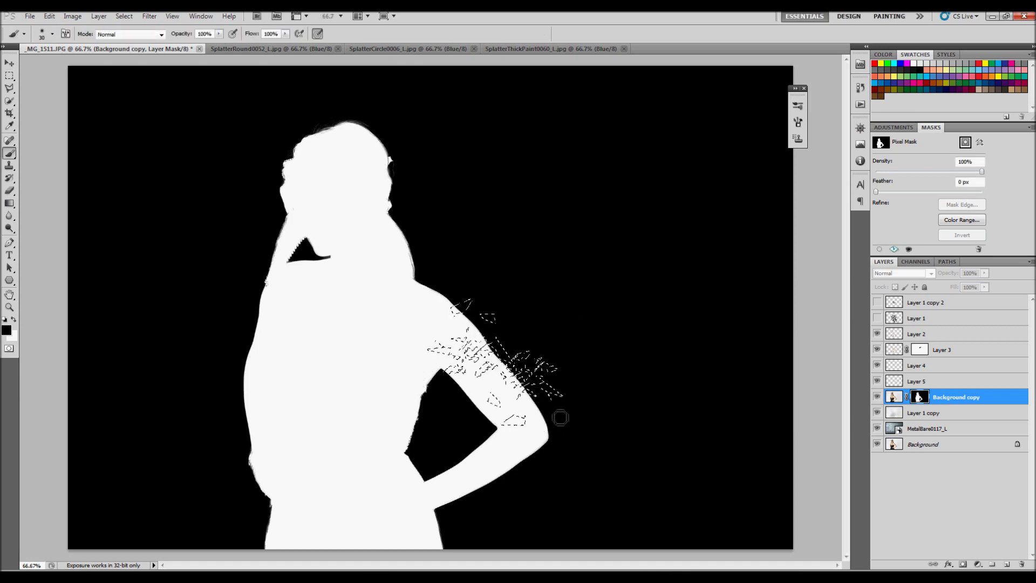
{"action": "left_click", "coordinate": [899, 399]}
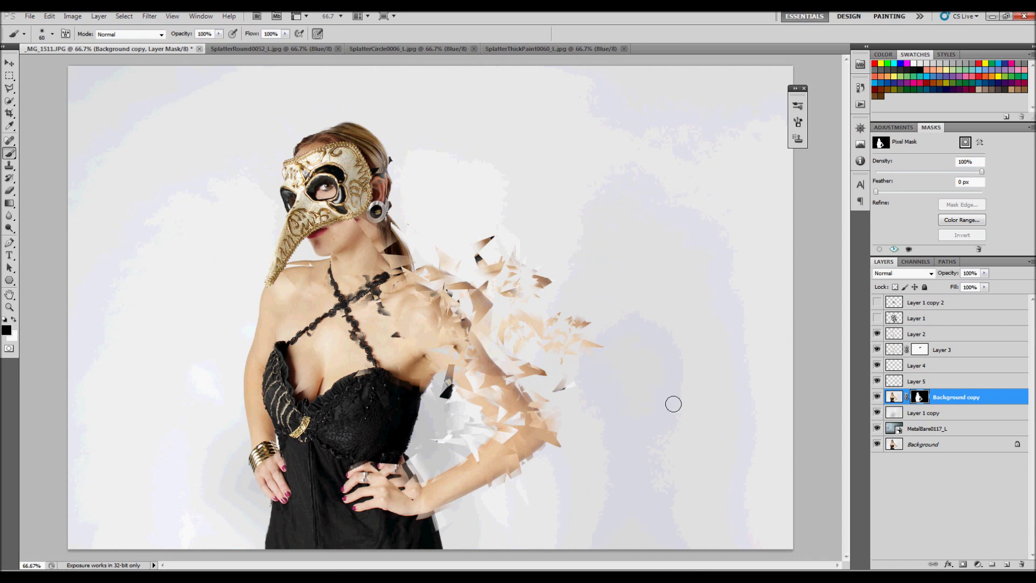
- Transform the selection again and paint more shard gaps into the mask along the arm
{"action": "left_click", "coordinate": [922, 401], "text": "alt"}
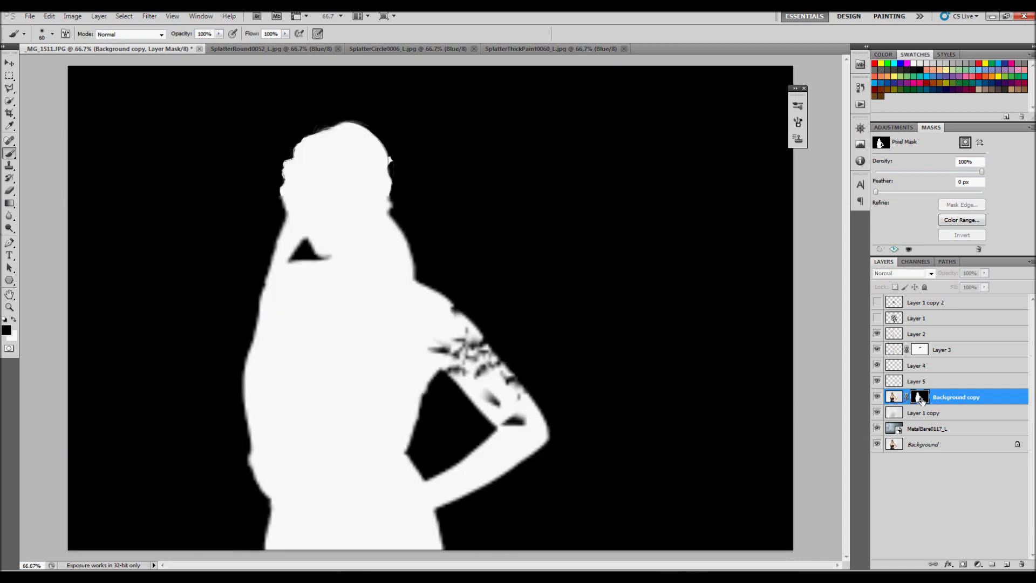
{"action": "left_click", "coordinate": [123, 16]}
{"action": "left_click", "coordinate": [129, 171]}
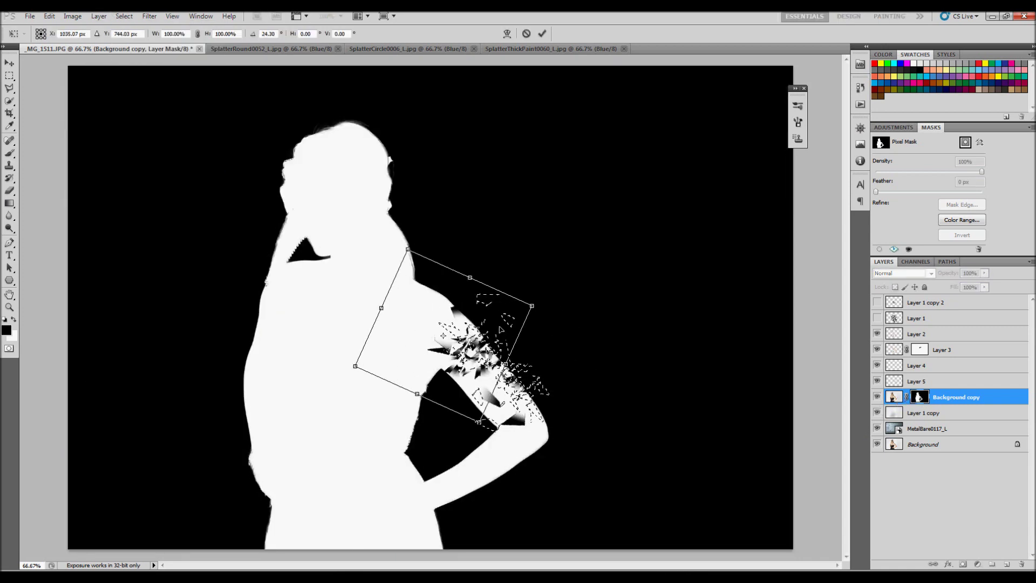
{"action": "key", "text": "Return"}
{"action": "key", "text": "b"}
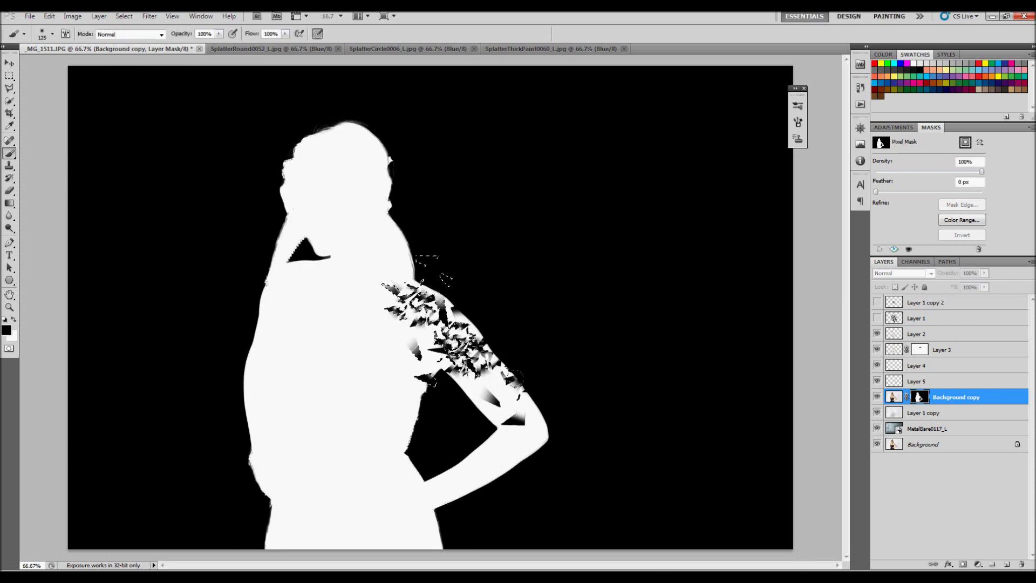
{"action": "left_click", "coordinate": [878, 413]}
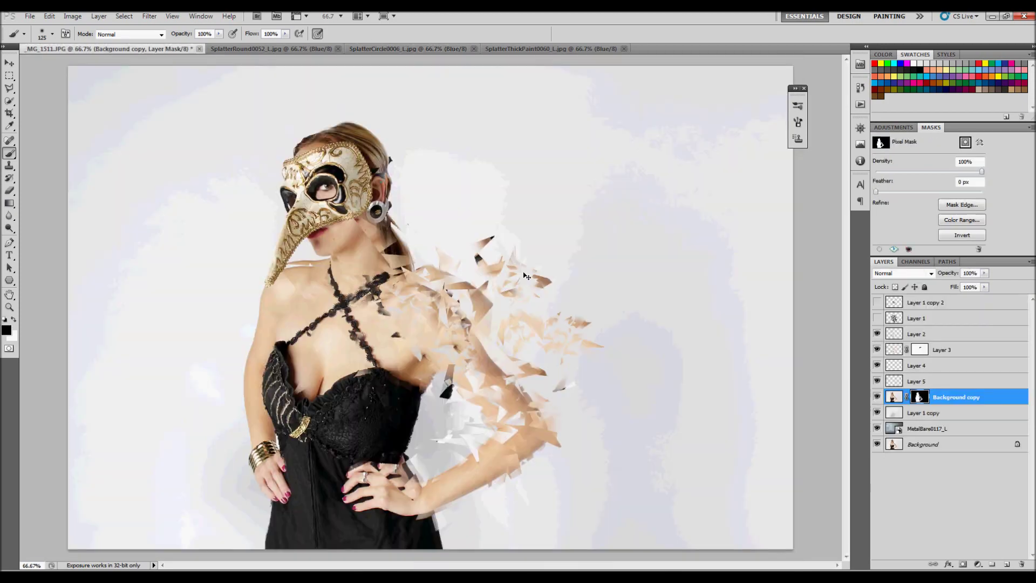
- Paste the SplatterCircle ink splatter, scale it to about 50% and rotate it near the hip
{"action": "key", "text": "ctrl+v"}
{"action": "key", "text": "ctrl+t"}
{"action": "left_click_drag", "start_coordinate": [70, 104], "coordinate": [348, 266]}
{"action": "left_click_drag", "start_coordinate": [486, 378], "coordinate": [439, 272]}
{"action": "mouse_move", "coordinate": [633, 168]}
{"action": "left_mouse_down"}
{"action": "mouse_move", "coordinate": [696, 277]}
{"action": "mouse_move", "coordinate": [517, 303]}
{"action": "left_mouse_up"}
- Apply the splatter transform, hide Layer 6 and create new Layer 7 for more shards
{"action": "key", "text": "Return"}
{"action": "key", "text": "b"}
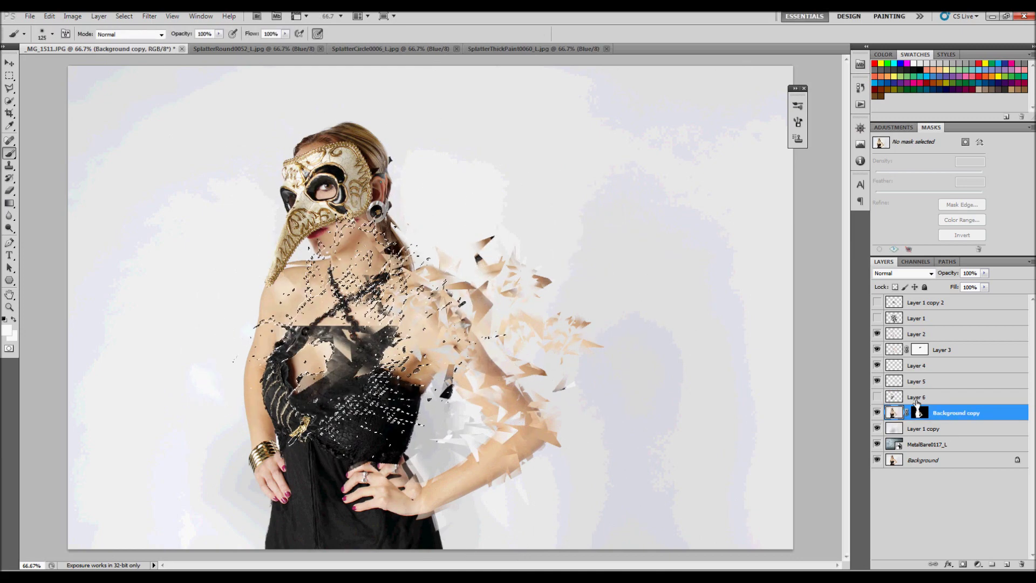
{"action": "left_click", "coordinate": [877, 397]}
{"action": "key", "text": "ctrl+shift+alt+n"}
{"action": "key", "text": "v"}
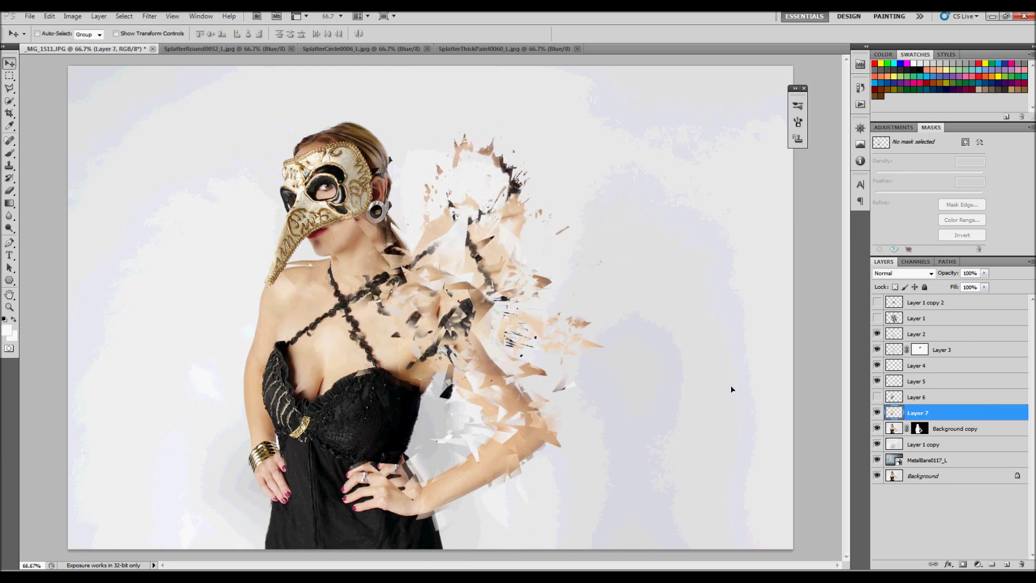
- Load Layer 7's pixels as a selection and clone skin tone over its dark specks
{"action": "key", "text": "z"}
{"action": "left_click_drag", "start_coordinate": [483, 267], "coordinate": [533, 272]}
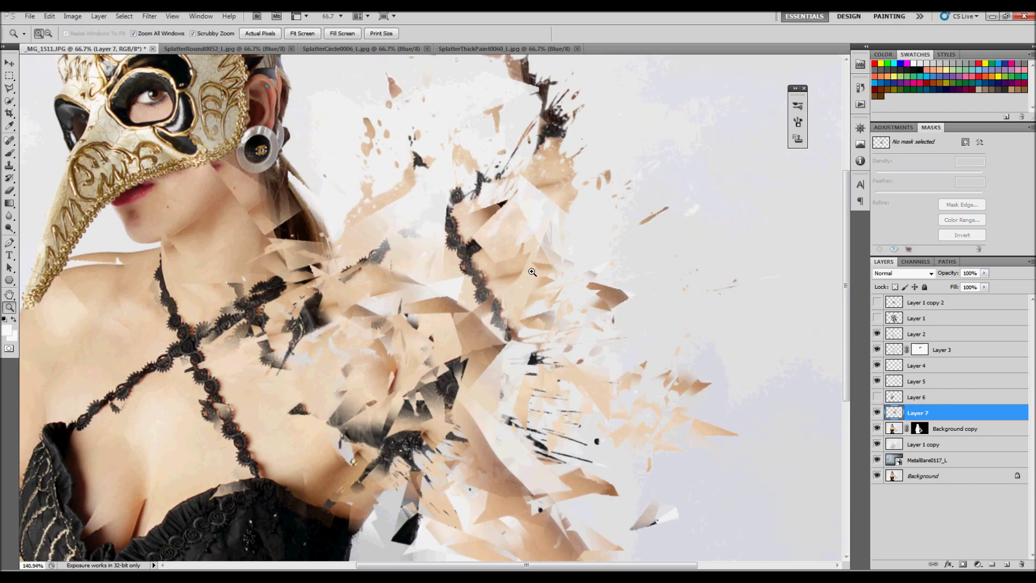
{"action": "left_click", "coordinate": [894, 413], "text": "ctrl"}
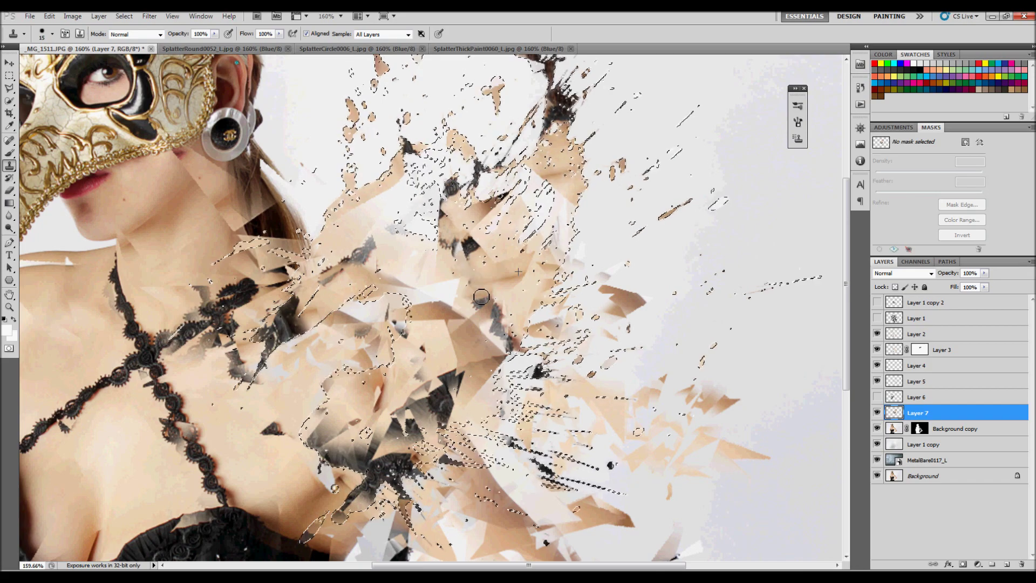
{"action": "left_click_drag", "start_coordinate": [464, 194], "coordinate": [529, 161]}
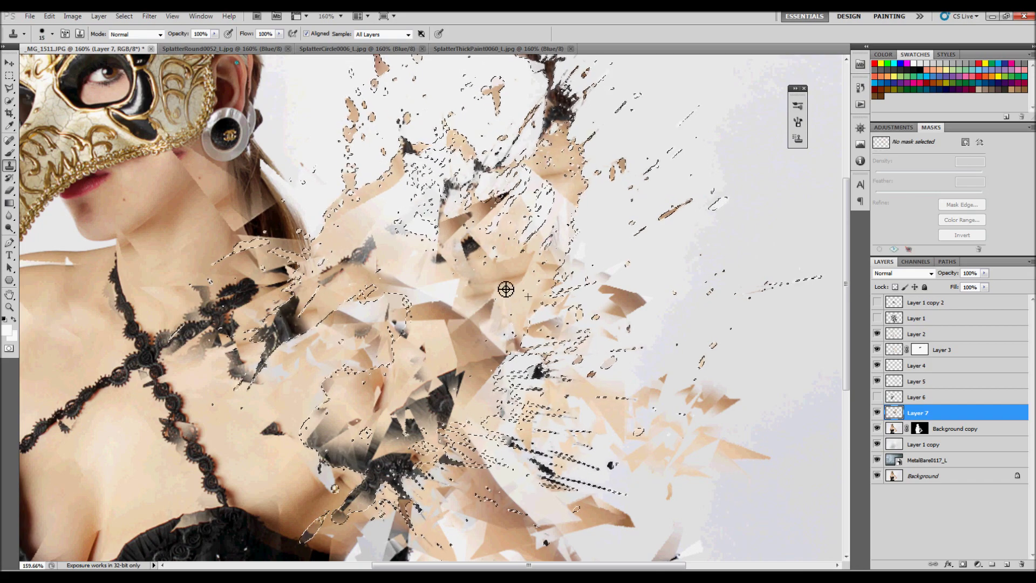
{"action": "key", "text": "z"}
{"action": "mouse_move", "coordinate": [486, 356]}
{"action": "left_mouse_down"}
{"action": "mouse_move", "coordinate": [424, 357]}
{"action": "mouse_move", "coordinate": [439, 357]}
{"action": "left_mouse_up"}
{"action": "left_click", "coordinate": [877, 413]}
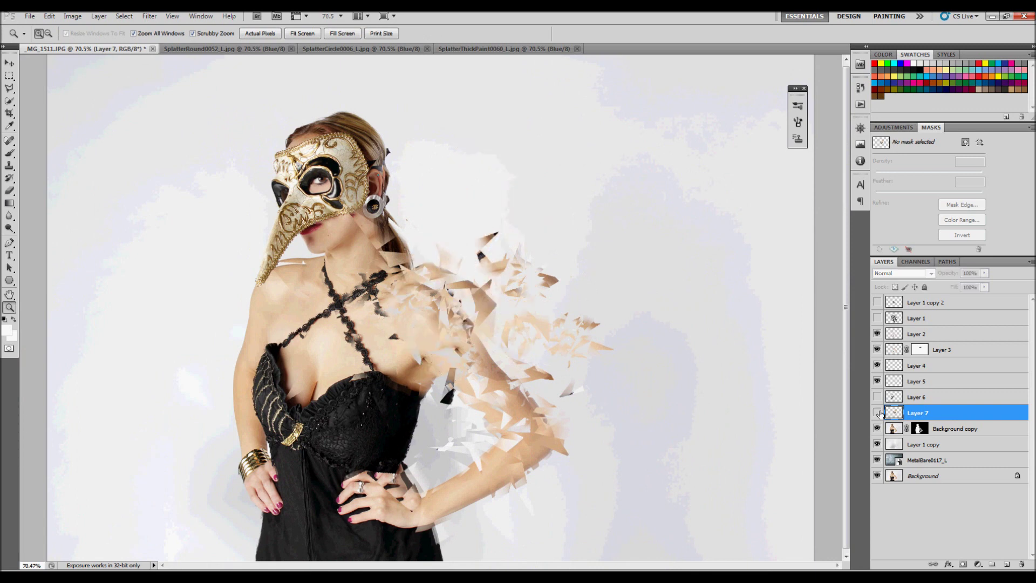
- Show Layer 3 and Layer 1 copy 2, moving the shard graphic up and left
{"action": "left_click", "coordinate": [877, 350]}
{"action": "left_click", "coordinate": [921, 349]}
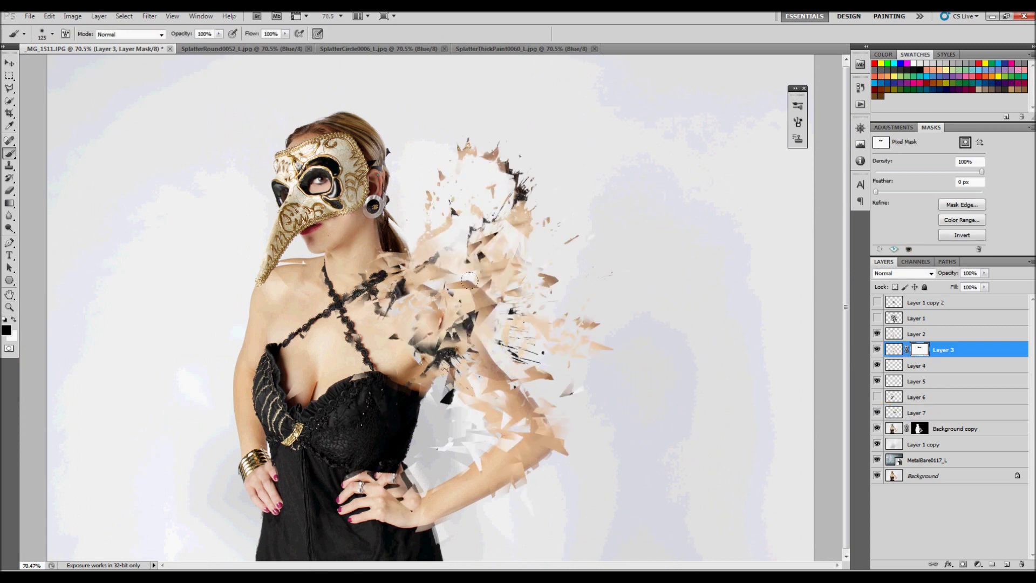
{"action": "left_click", "coordinate": [877, 303]}
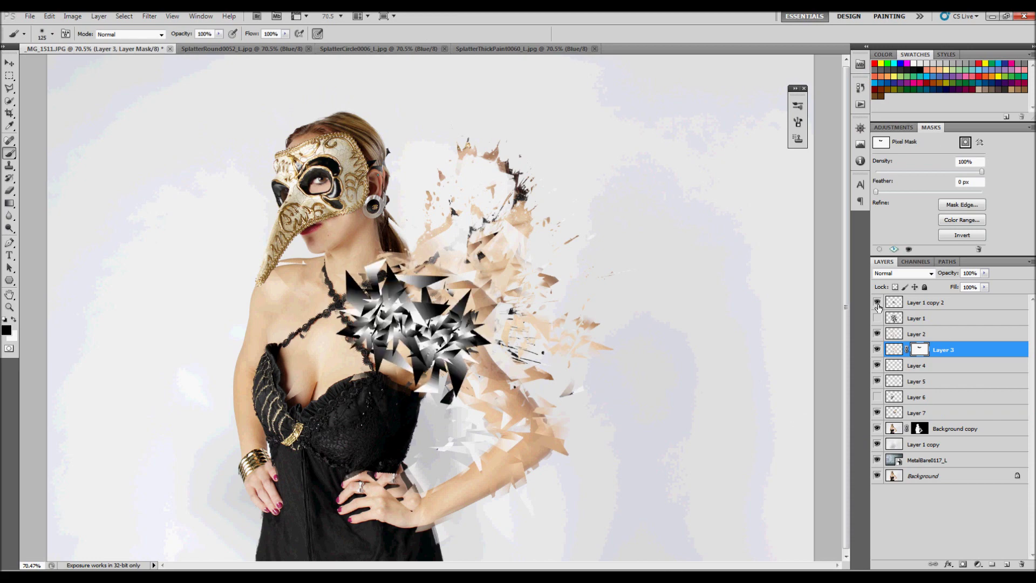
{"action": "left_click", "coordinate": [917, 302]}
{"action": "left_click_drag", "start_coordinate": [413, 329], "coordinate": [377, 229]}
- Select the shard graphic by Color Range and move the black splatter onto the chest
{"action": "left_click", "coordinate": [877, 302], "text": "alt"}
{"action": "left_click", "coordinate": [150, 16]}
{"action": "left_click", "coordinate": [144, 112]}
{"action": "key", "text": "Return"}
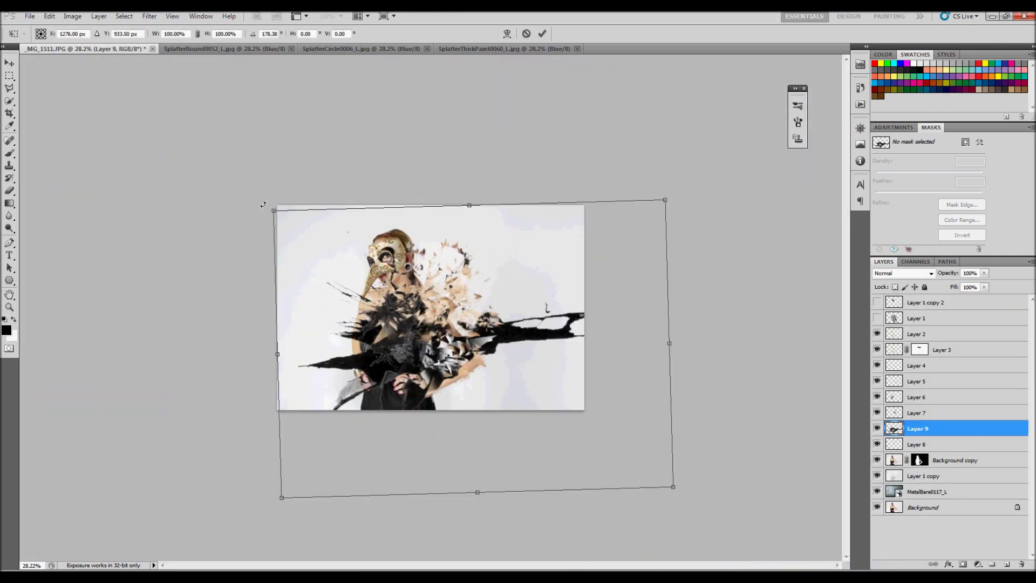
{"action": "left_click_drag", "start_coordinate": [408, 349], "coordinate": [485, 319]}
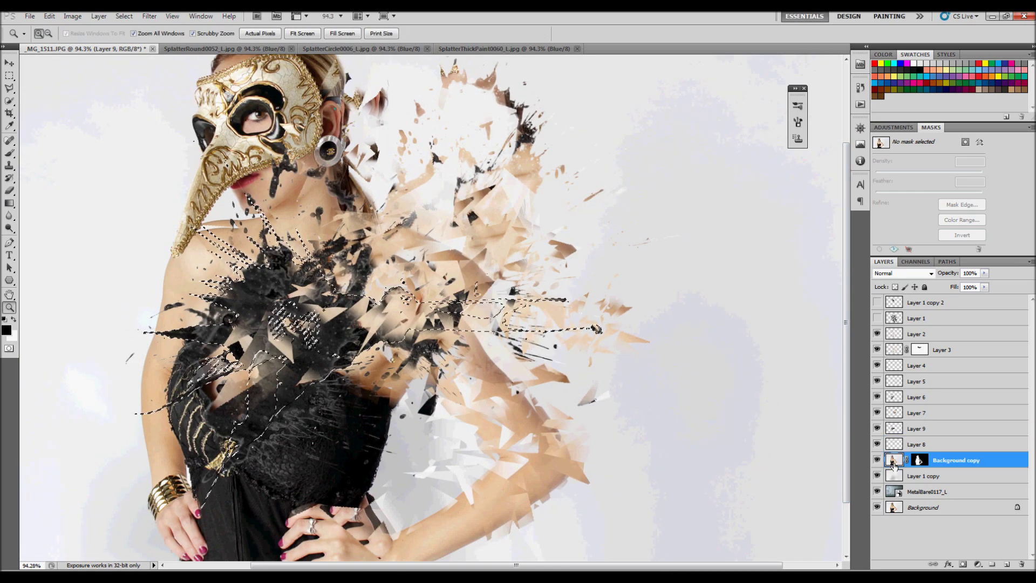
- Toggle Layers 9, 8 and 6 visibility and rotate the new splatter layer into place
{"action": "left_click", "coordinate": [877, 428]}
{"action": "left_click", "coordinate": [877, 444]}
{"action": "left_click", "coordinate": [877, 396]}
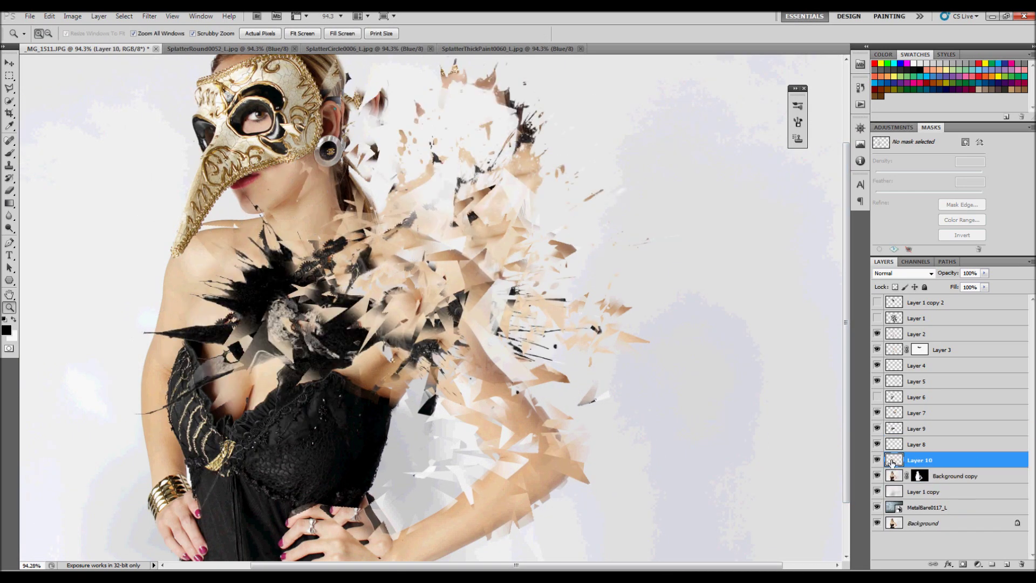
{"action": "left_click", "coordinate": [878, 428]}
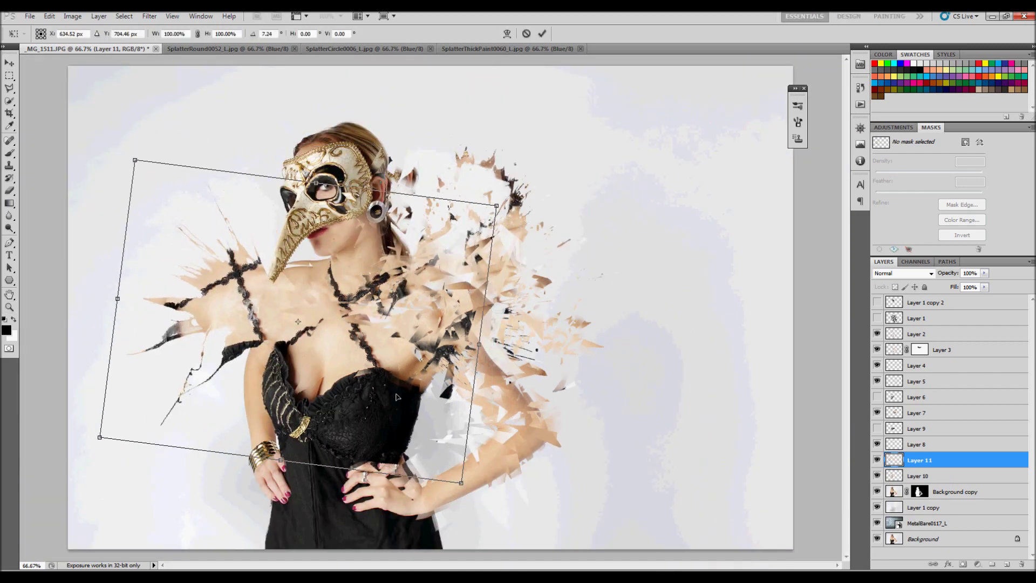
{"action": "left_click_drag", "start_coordinate": [113, 402], "coordinate": [81, 378]}
{"action": "key", "text": "Return"}
{"action": "scroll", "coordinate": [303, 313], "scroll_direction": "up", "scroll_amount": 3}
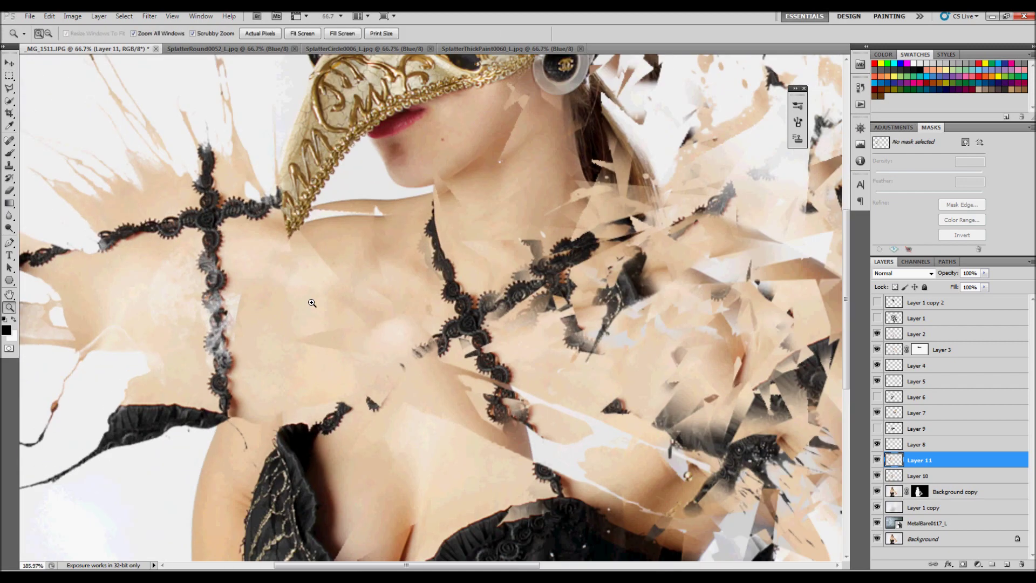
- Clone skin tone over the dark shoulder strap inside the splatter selection, then spot-heal leftovers
{"action": "key", "text": "s"}
{"action": "left_click", "coordinate": [887, 460], "text": "ctrl"}
{"action": "mouse_move", "coordinate": [212, 238]}
{"action": "left_mouse_down"}
{"action": "mouse_move", "coordinate": [192, 337]}
{"action": "mouse_move", "coordinate": [231, 425]}
{"action": "left_mouse_up"}
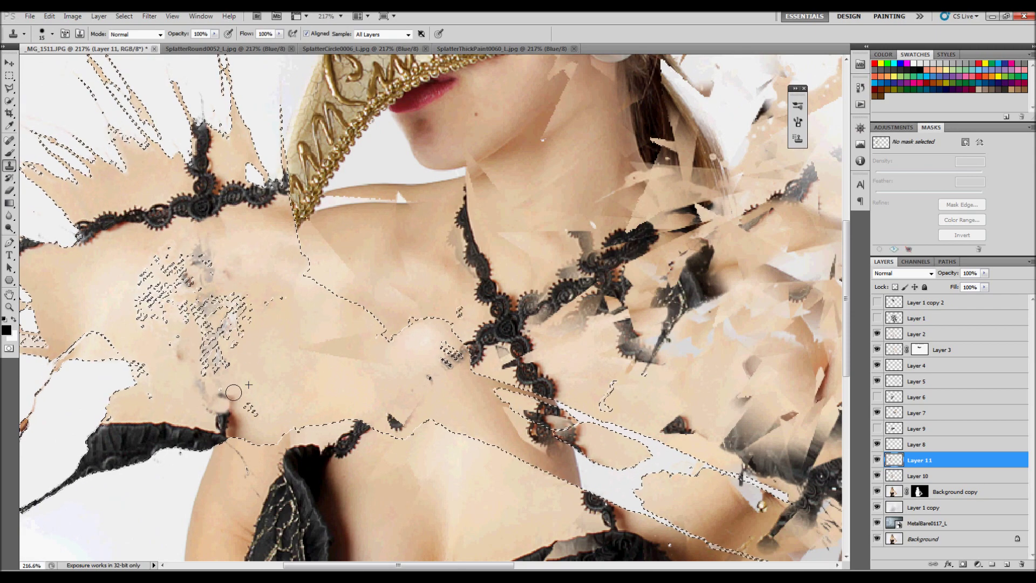
{"action": "mouse_move", "coordinate": [106, 273]}
{"action": "left_mouse_down"}
{"action": "mouse_move", "coordinate": [241, 256]}
{"action": "mouse_move", "coordinate": [202, 141]}
{"action": "left_mouse_up"}
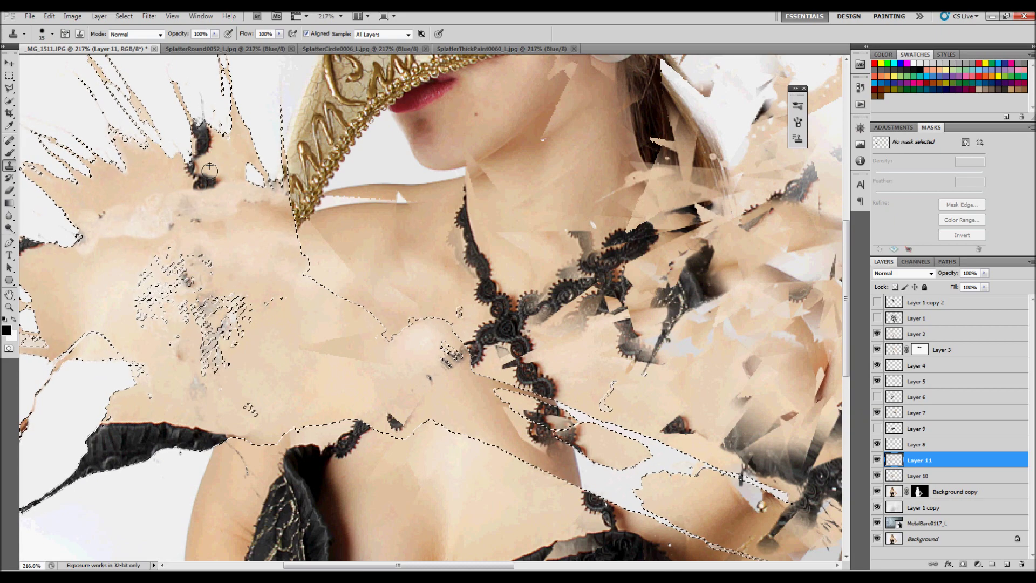
{"action": "key", "text": "ctrl+d"}
{"action": "key", "text": "j"}
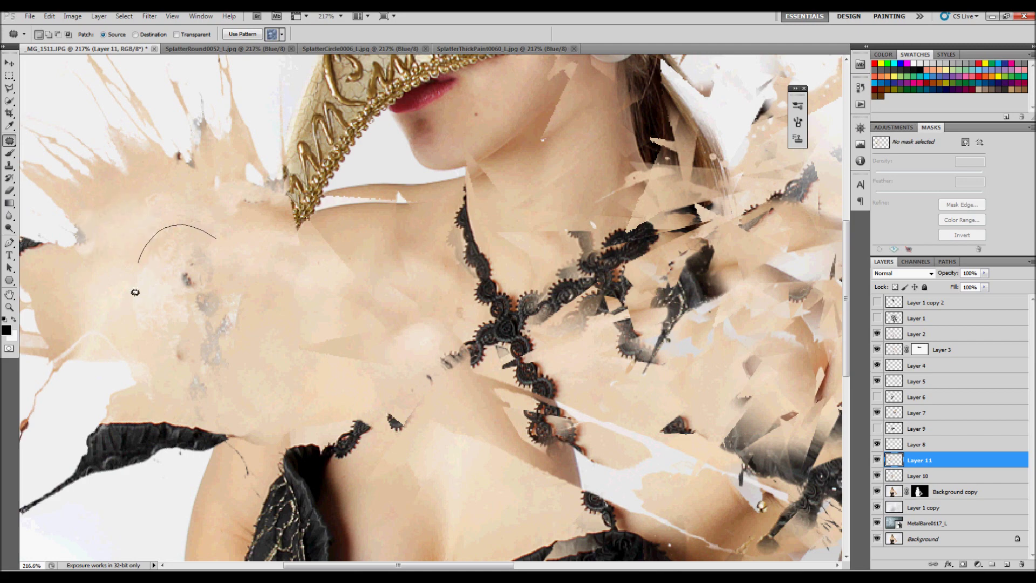
{"action": "key", "text": "z"}
{"action": "left_click", "coordinate": [350, 337], "text": "alt"}
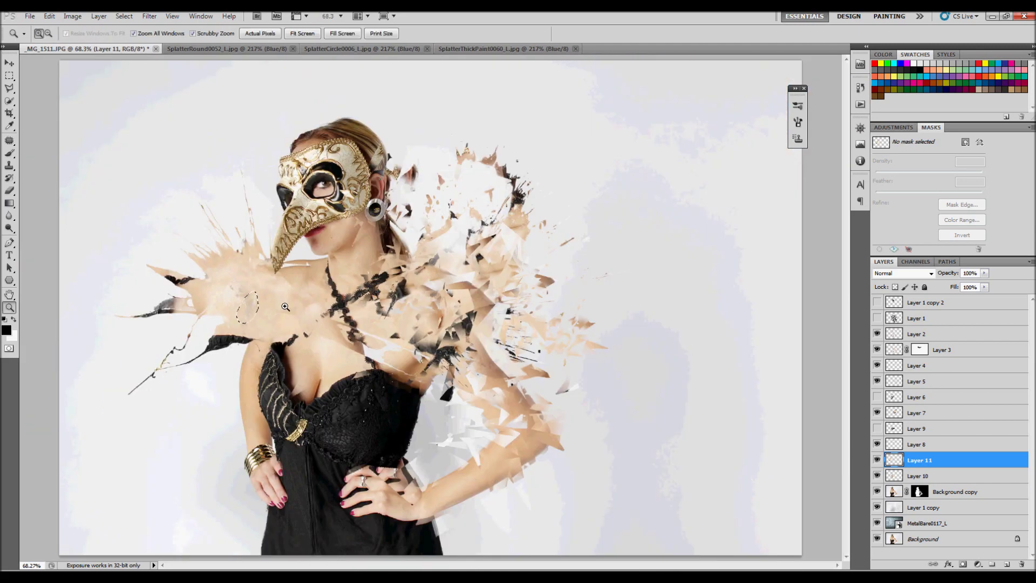
- Mask Layer 11 and scale the left skin splatter to 71.56%, shifting it up-left
{"action": "left_click_drag", "start_coordinate": [376, 390], "coordinate": [361, 384]}
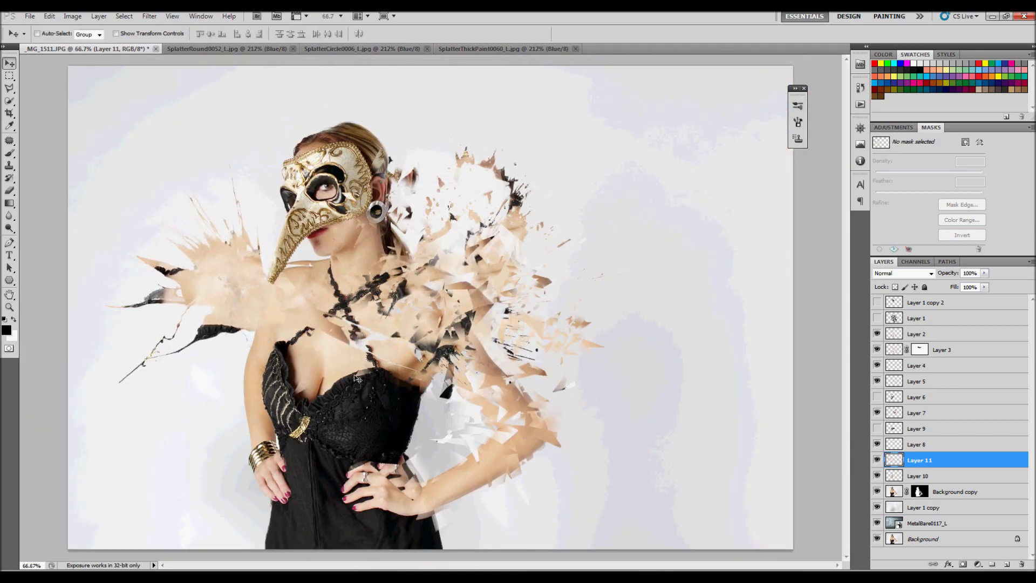
{"action": "left_click", "coordinate": [964, 564]}
{"action": "key", "text": "b"}
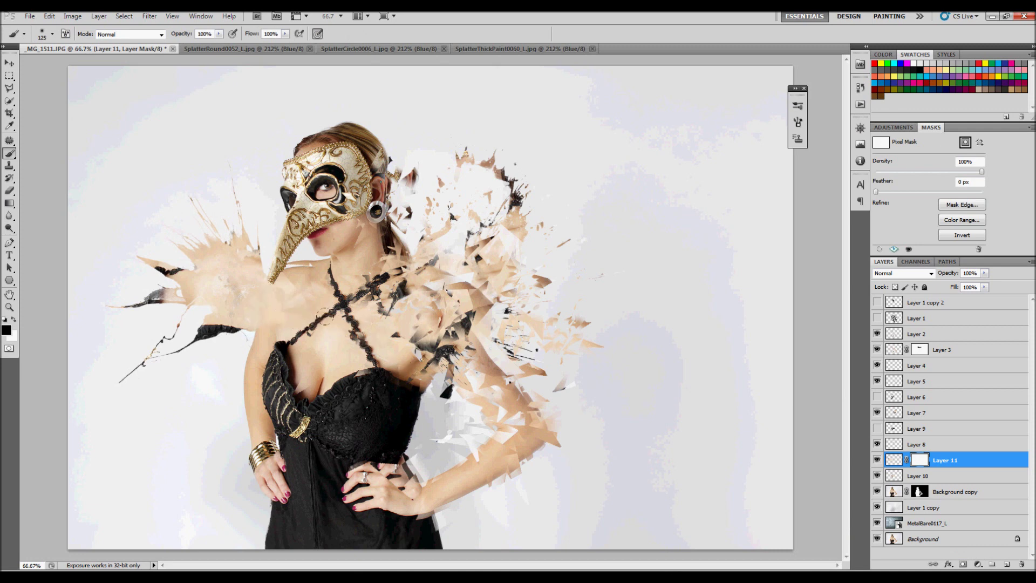
{"action": "key", "text": "ctrl+t"}
{"action": "left_click_drag", "start_coordinate": [134, 162], "coordinate": [204, 238]}
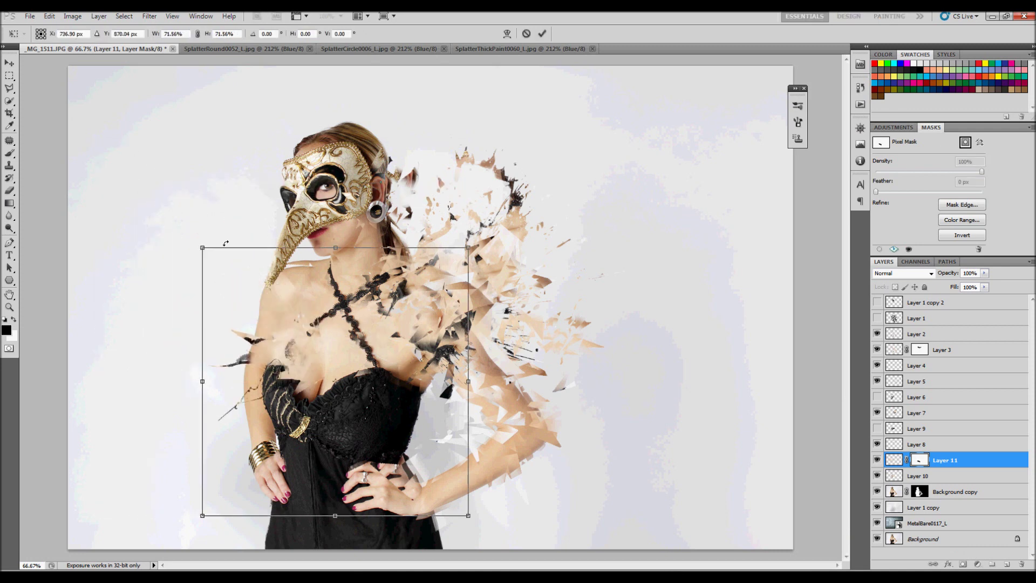
{"action": "left_click_drag", "start_coordinate": [337, 343], "coordinate": [271, 280]}
{"action": "key", "text": "Return"}
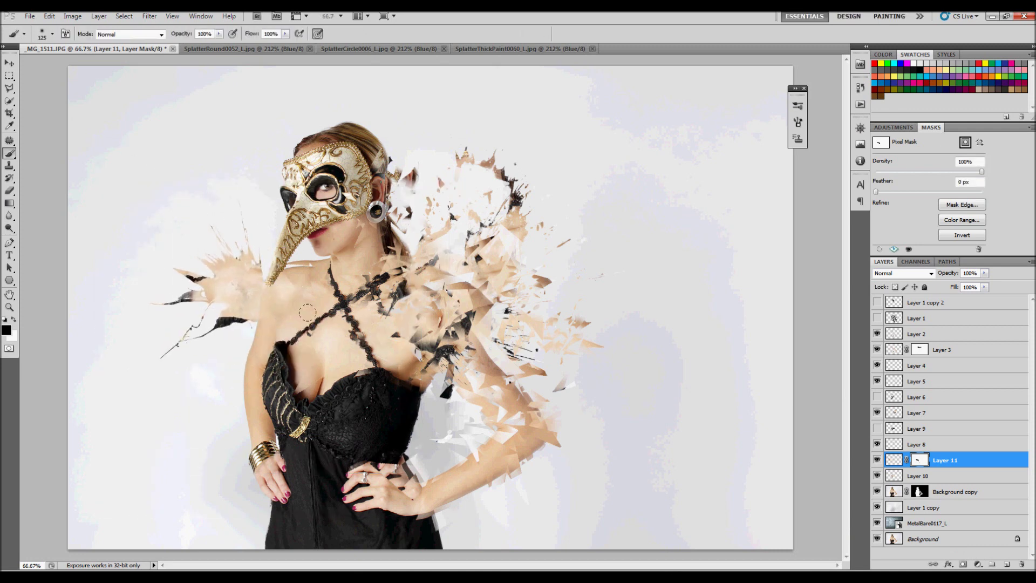
- Show Layer 1 and set it to Soft Light blend at 62% opacity
{"action": "left_click", "coordinate": [877, 318]}
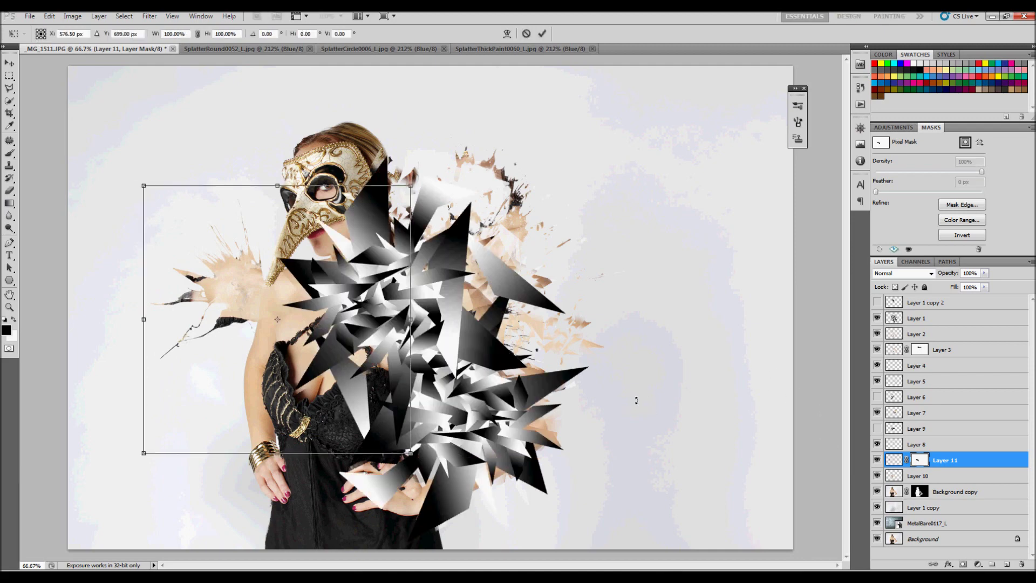
{"action": "key", "text": "Escape"}
{"action": "left_click", "coordinate": [918, 318]}
{"action": "left_click", "coordinate": [901, 273]}
{"action": "key", "text": "Down"}
{"action": "key", "text": "Down"}
{"action": "key", "text": "Down"}
{"action": "key", "text": "Down"}
{"action": "key", "text": "Down"}
{"action": "key", "text": "Down"}
{"action": "key", "text": "Down"}
{"action": "key", "text": "Down"}
{"action": "key", "text": "Down"}
{"action": "key", "text": "Down"}
{"action": "key", "text": "Down"}
{"action": "key", "text": "Tab"}
{"action": "type", "text": "62"}
{"action": "key", "text": "Return"}
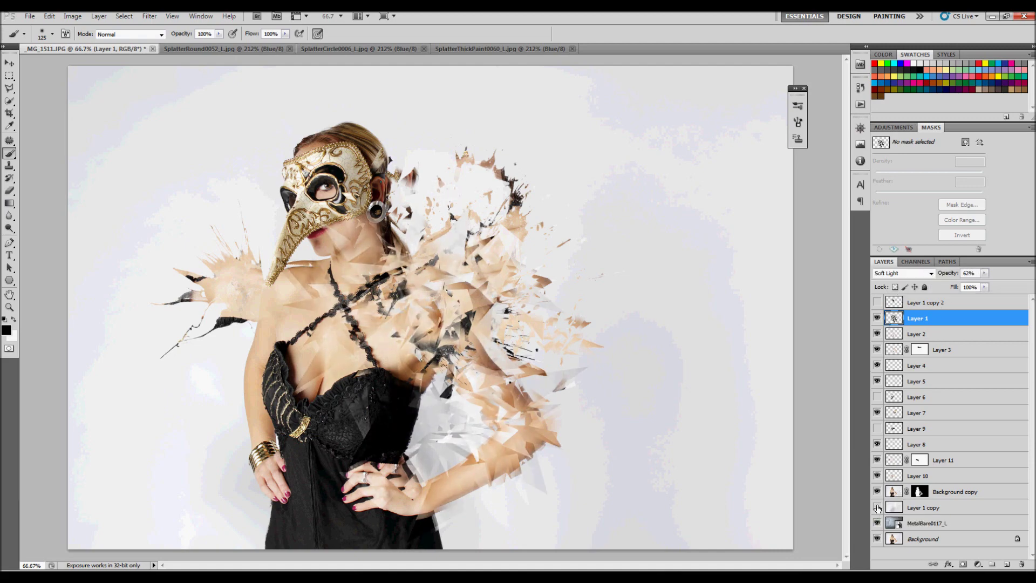
- Hide Layer 1 copy and paste the ink splatter as Layer 12, scaled to about 71%, rotated, and placed below Background copy
{"action": "left_click", "coordinate": [877, 507]}
{"action": "left_click", "coordinate": [324, 48]}
{"action": "key", "text": "ctrl+a"}
{"action": "key", "text": "ctrl+c"}
{"action": "left_click", "coordinate": [81, 49]}
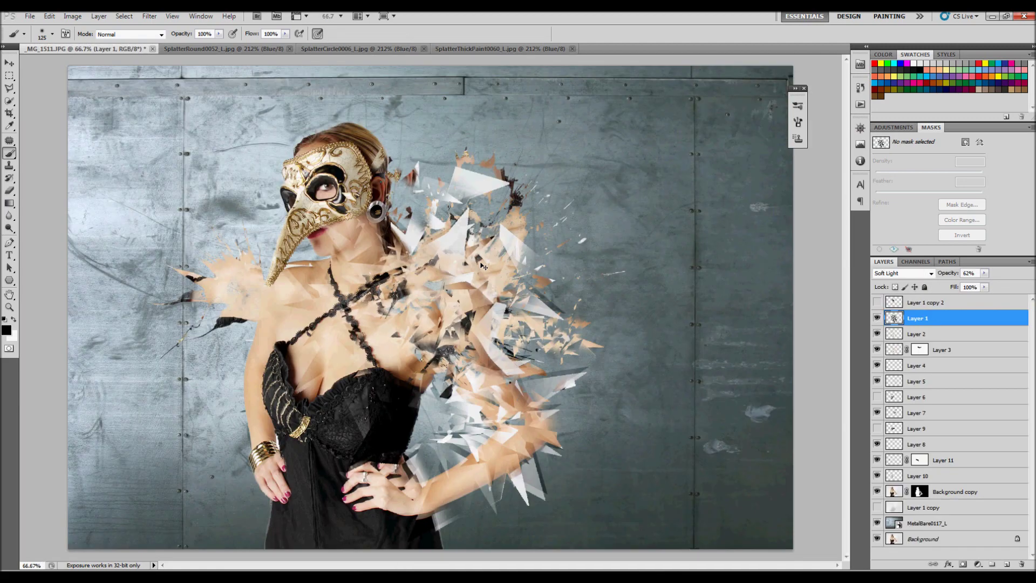
{"action": "key", "text": "ctrl+v"}
{"action": "key", "text": "ctrl+t"}
{"action": "mouse_move", "coordinate": [99, 71]}
{"action": "left_mouse_down"}
{"action": "mouse_move", "coordinate": [399, 94]}
{"action": "mouse_move", "coordinate": [378, 80]}
{"action": "left_mouse_up"}
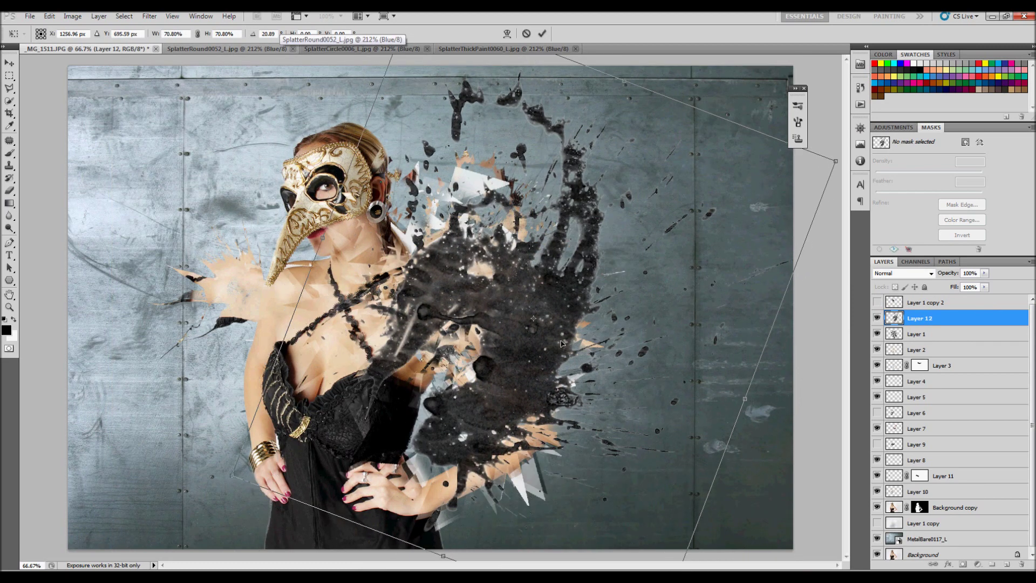
{"action": "key", "text": "Return"}
{"action": "left_click_drag", "start_coordinate": [920, 318], "coordinate": [981, 510]}
- Darken the splatter with a Curves 1 adjustment, then paste a second black splatter for transforming
{"action": "left_click", "coordinate": [894, 127]}
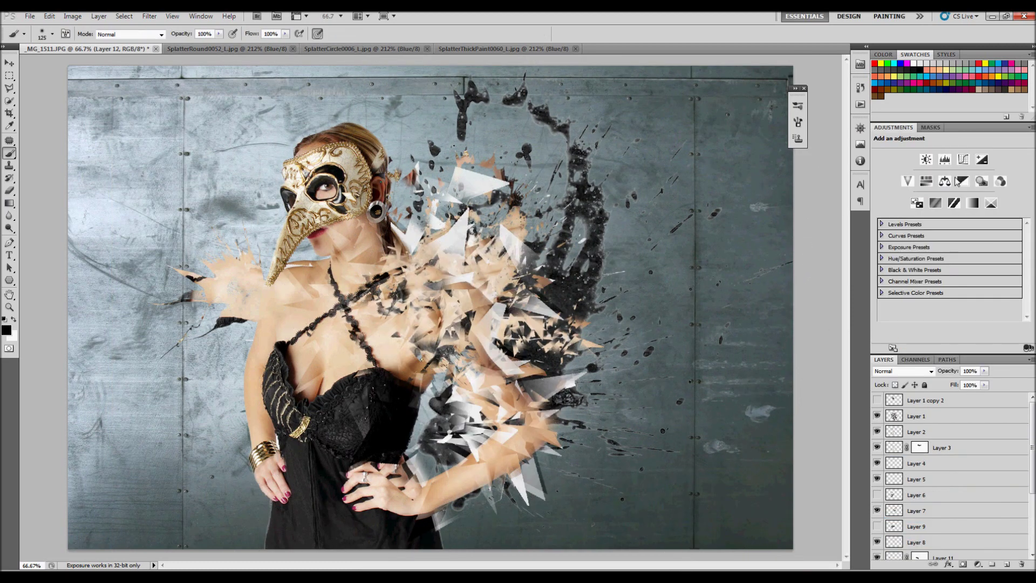
{"action": "left_click", "coordinate": [952, 177]}
{"action": "mouse_move", "coordinate": [932, 271]}
{"action": "left_mouse_down"}
{"action": "mouse_move", "coordinate": [927, 307]}
{"action": "mouse_move", "coordinate": [931, 295]}
{"action": "left_mouse_up"}
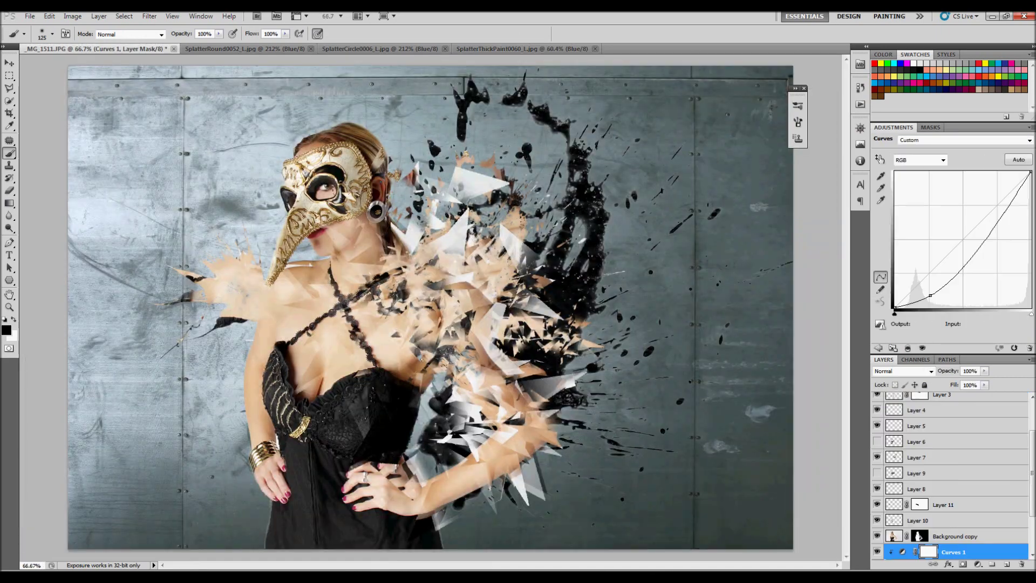
{"action": "key", "text": "ctrl+v"}
{"action": "key", "text": "ctrl+t"}
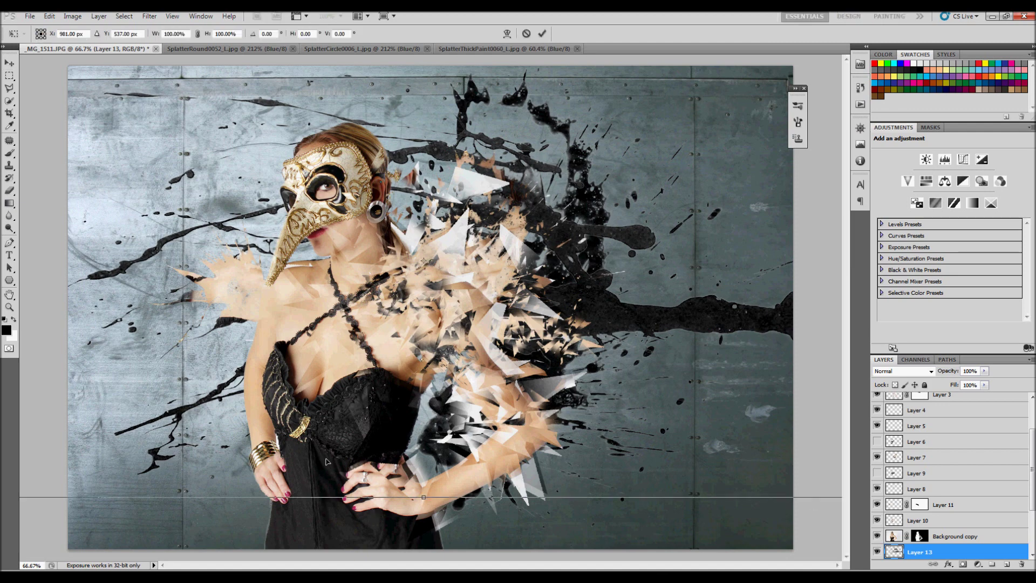
- Shrink Layer 13 to about 51%, move it up-left, and rotate it to streak leftward
{"action": "key", "text": "ctrl+0"}
{"action": "left_click_drag", "start_coordinate": [155, 127], "coordinate": [419, 292]}
{"action": "mouse_move", "coordinate": [632, 433]}
{"action": "left_mouse_down"}
{"action": "mouse_move", "coordinate": [379, 345]}
{"action": "mouse_move", "coordinate": [390, 289]}
{"action": "left_mouse_up"}
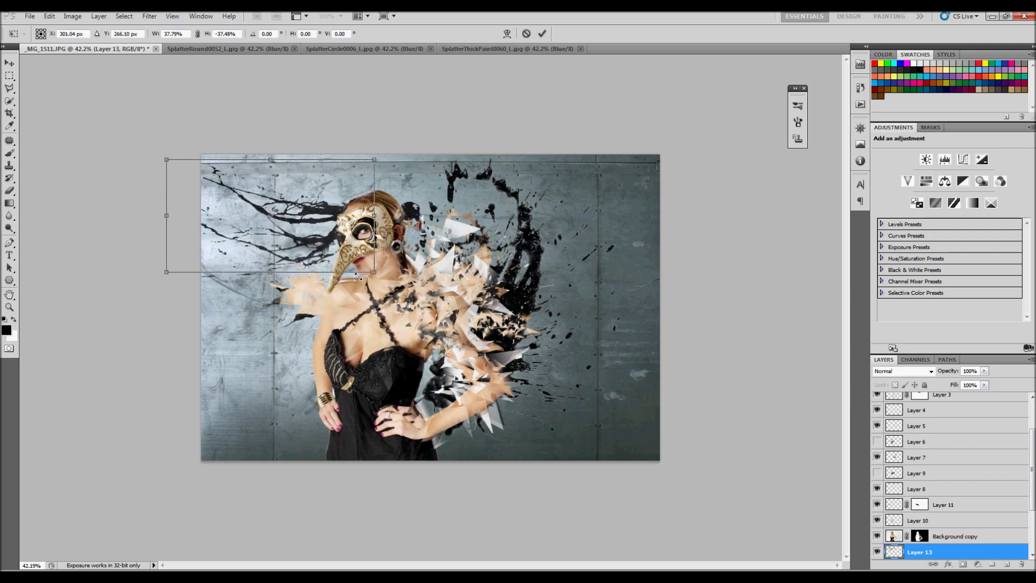
{"action": "left_click_drag", "start_coordinate": [390, 288], "coordinate": [188, 296]}
{"action": "key", "text": "Return"}
- Add a Curves 2 adjustment with the curve pulled down to darken the image
{"action": "key", "text": "z"}
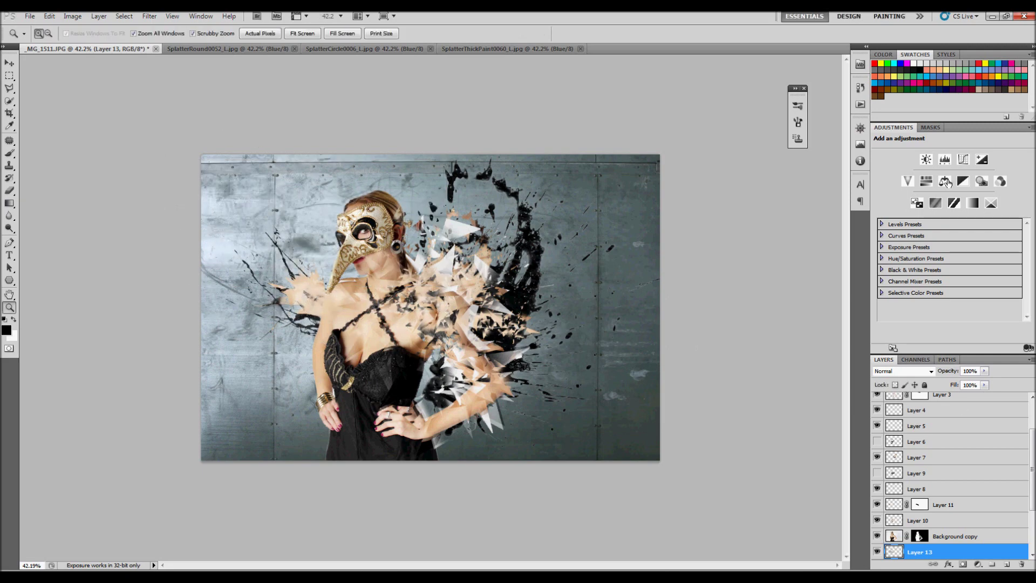
{"action": "left_click", "coordinate": [964, 159]}
{"action": "left_click_drag", "start_coordinate": [940, 262], "coordinate": [940, 294]}
{"action": "scroll", "coordinate": [950, 475], "scroll_direction": "up", "scroll_amount": 5}
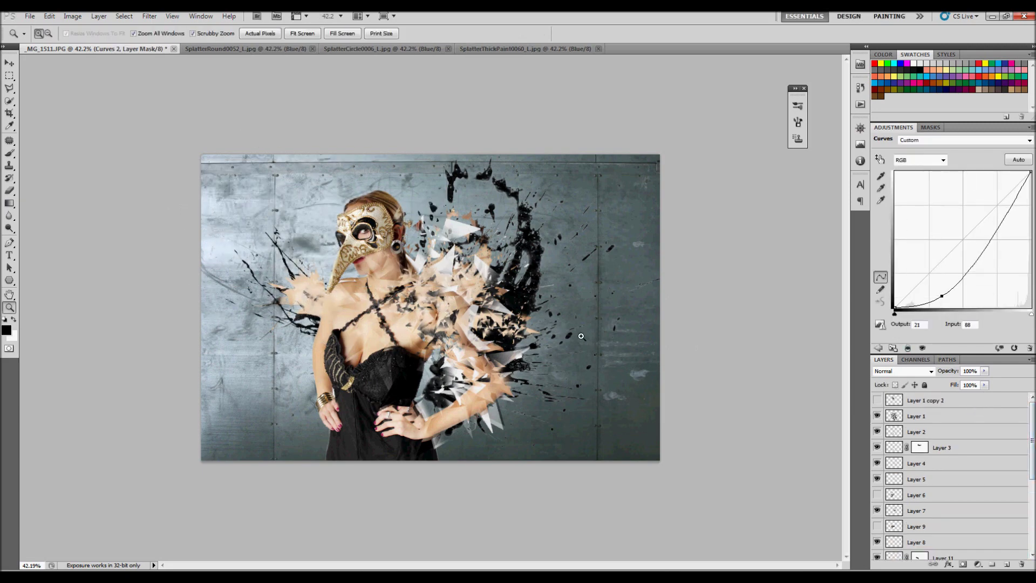
- Add a Curves 3 adjustment shaped with two points to darken the scene and boost contrast
{"action": "left_click", "coordinate": [432, 307]}
{"action": "left_click", "coordinate": [963, 159]}
{"action": "left_click_drag", "start_coordinate": [942, 262], "coordinate": [936, 282]}
{"action": "left_click", "coordinate": [991, 219]}
- Paint the Curves 3 mask with a 400px brush over the face, torso and right splatters
{"action": "key", "text": "bracketright"}
{"action": "key", "text": "bracketright"}
{"action": "key", "text": "bracketright"}
{"action": "left_click_drag", "start_coordinate": [351, 211], "coordinate": [310, 245]}
{"action": "left_click_drag", "start_coordinate": [411, 302], "coordinate": [302, 411]}
{"action": "left_click_drag", "start_coordinate": [583, 205], "coordinate": [540, 378]}
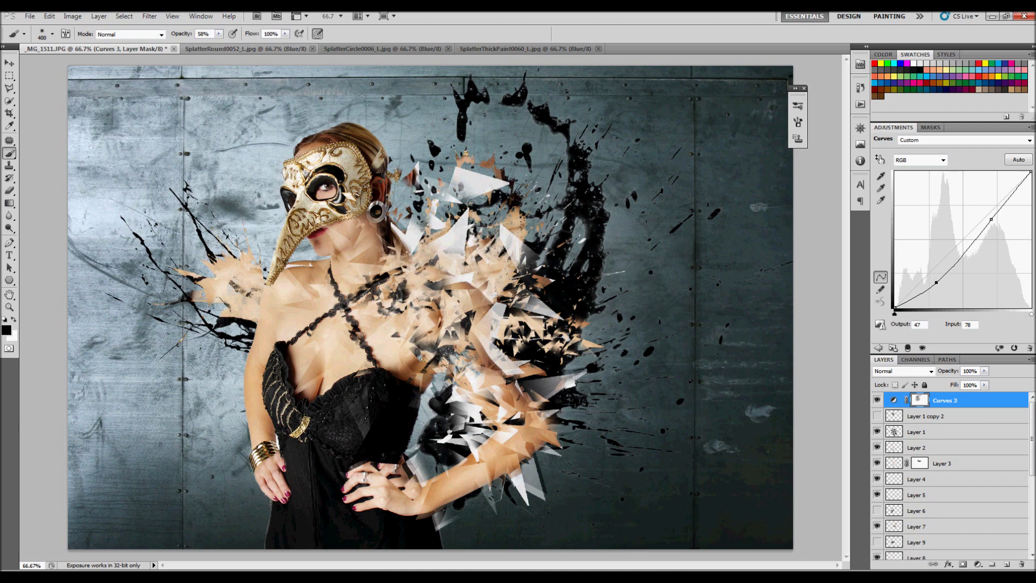